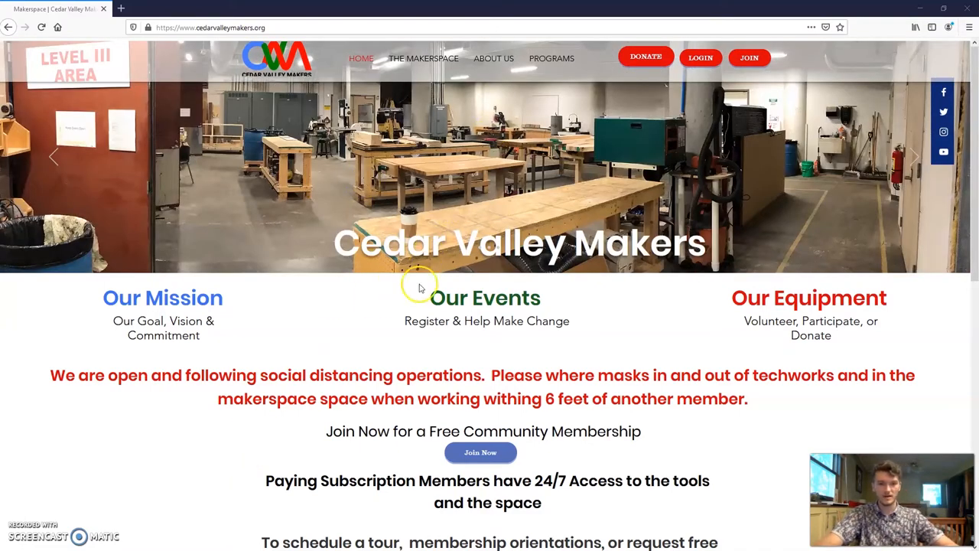
- Open the makerspace site's Resource Center and follow its FS 36X24 Laser link
scroll(422, 280, down, 3)
scroll(417, 304, up, 3)
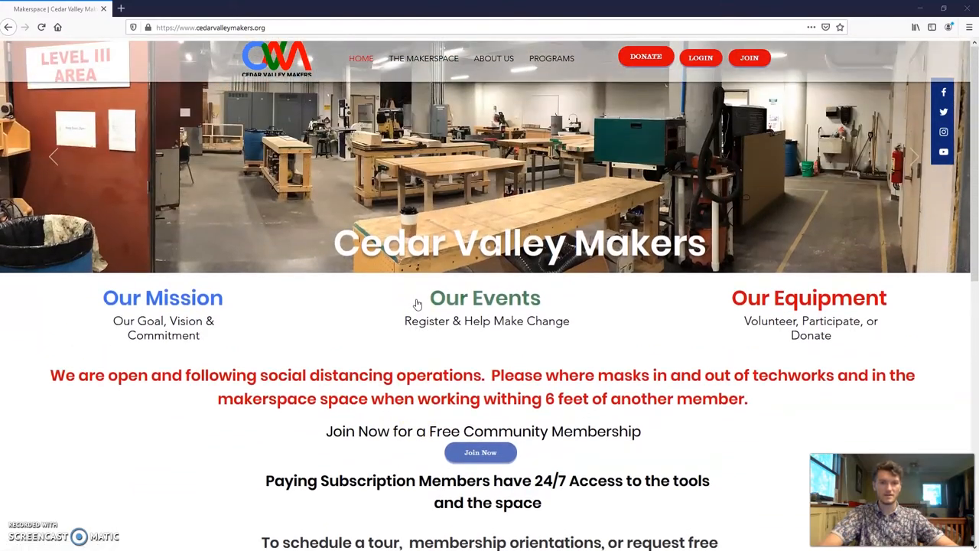
scroll(417, 304, down, 3)
scroll(417, 303, down, 3)
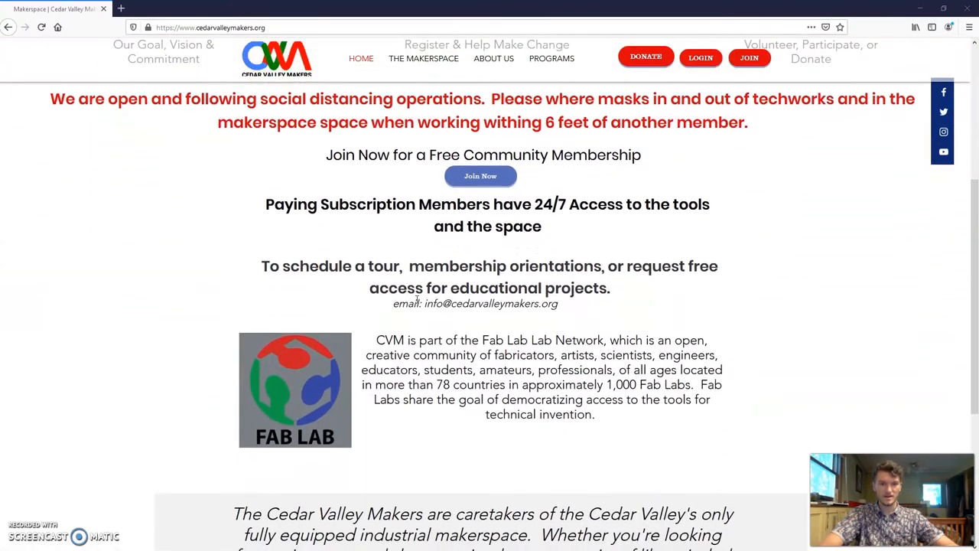
scroll(417, 304, up, 5)
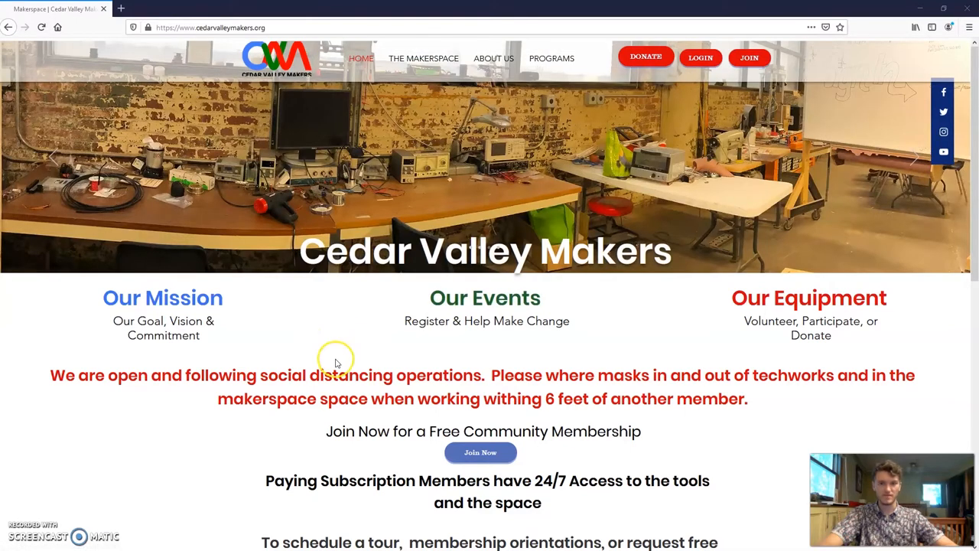
mouse_move(419, 58)
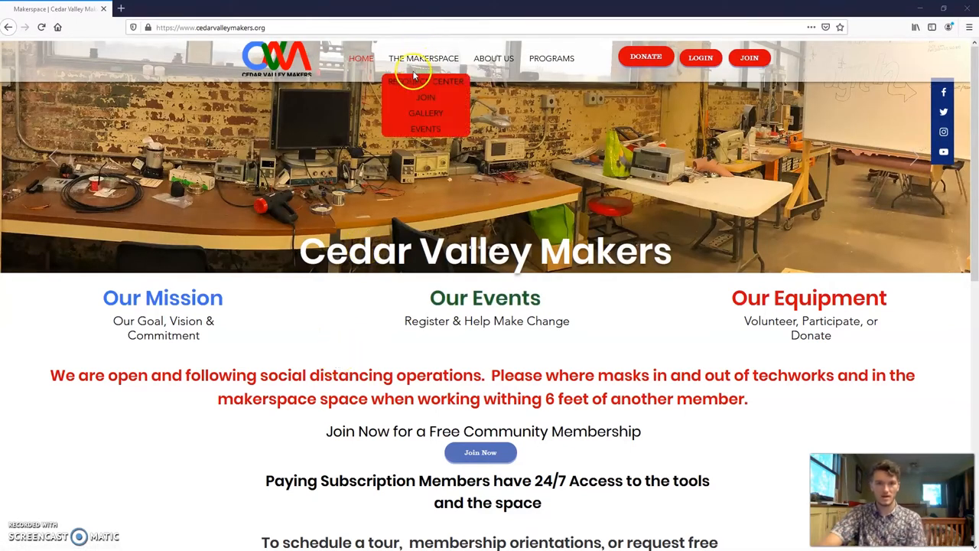
click(413, 85)
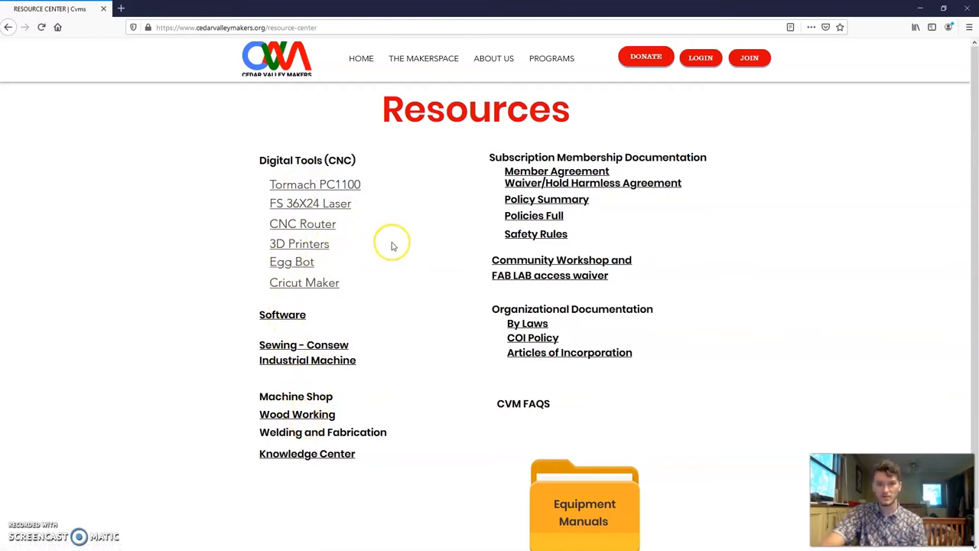
click(326, 205)
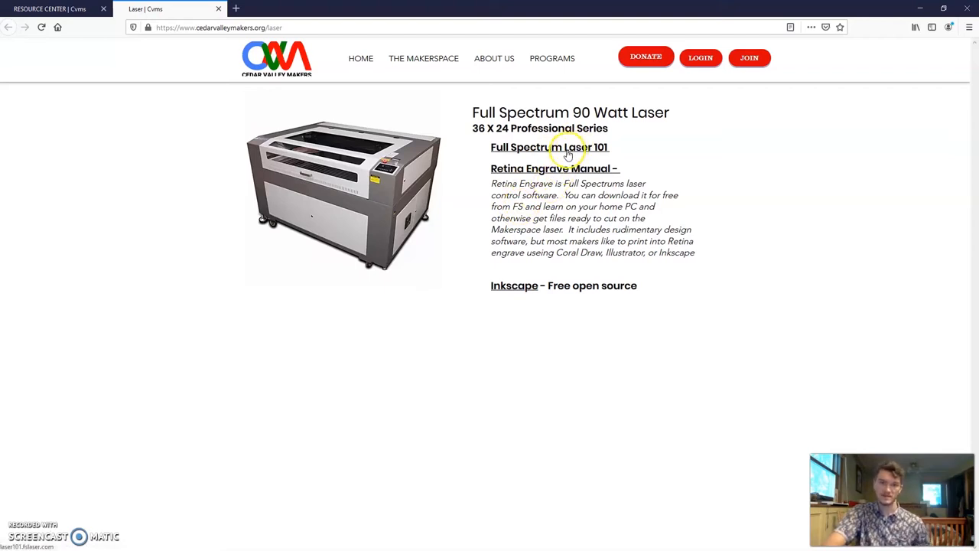
- Follow the Inkscape link on the laser page and open the Inkscape 1.0 download page
click(515, 289)
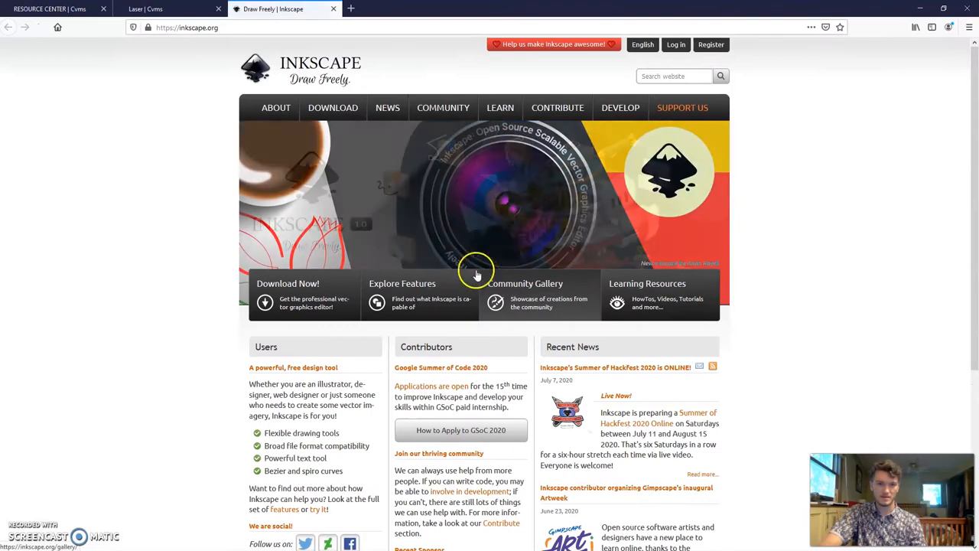
click(432, 121)
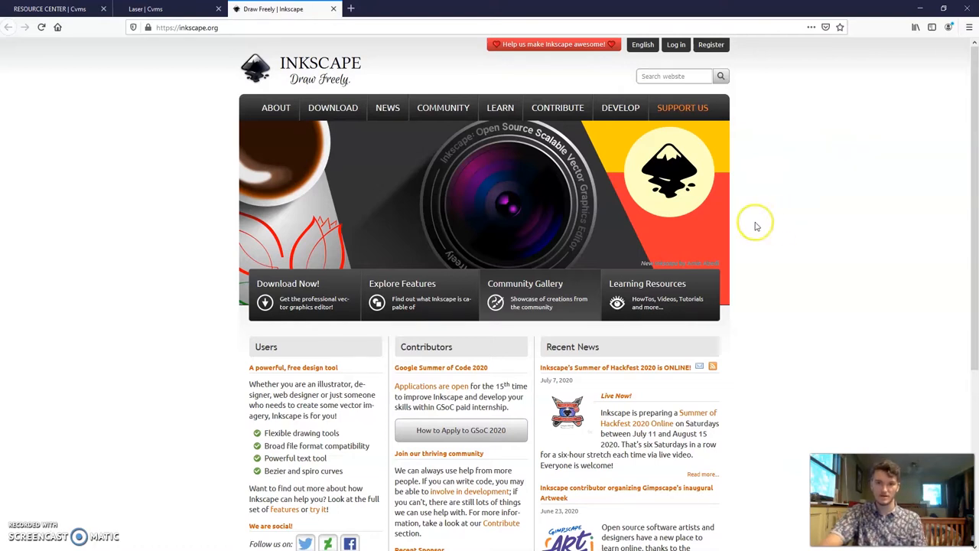
click(321, 306)
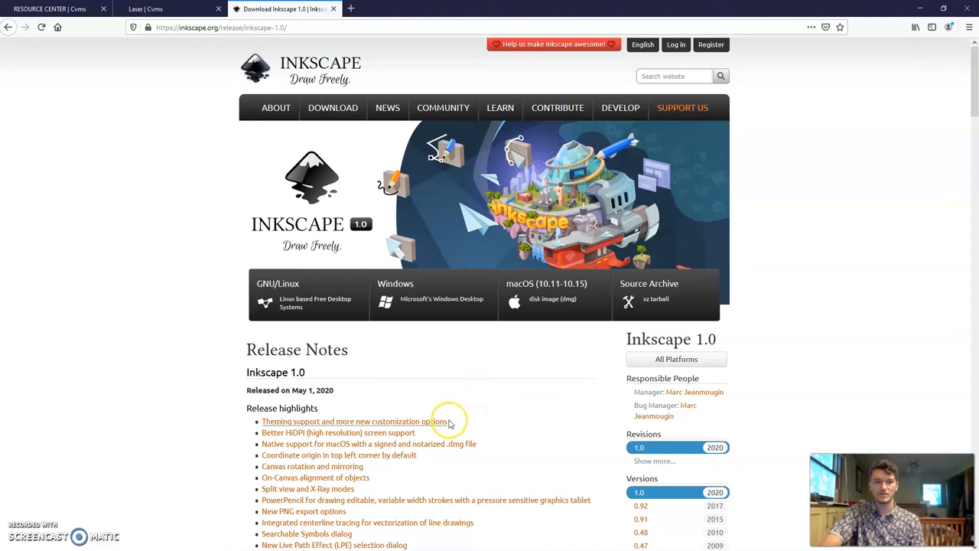
- Switch to Inkscape and draw two concentric circles on the page, the outer one about 95.5 mm wide
mouse_move(447, 549)
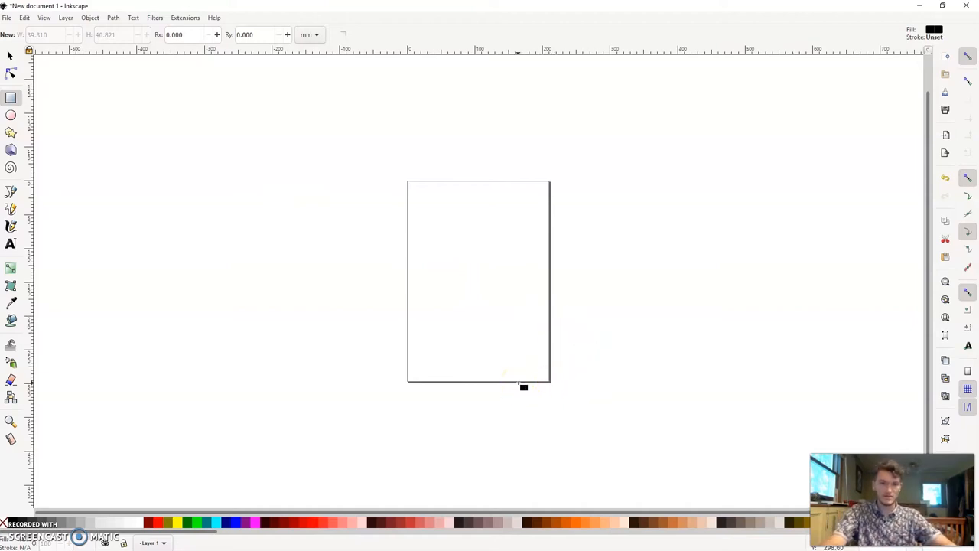
key(plus)
key(plus)
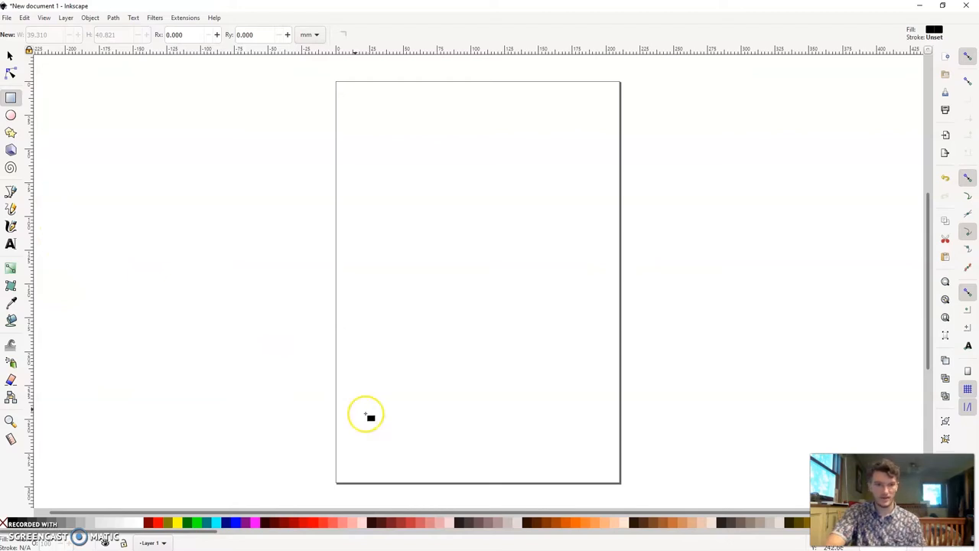
click(11, 115)
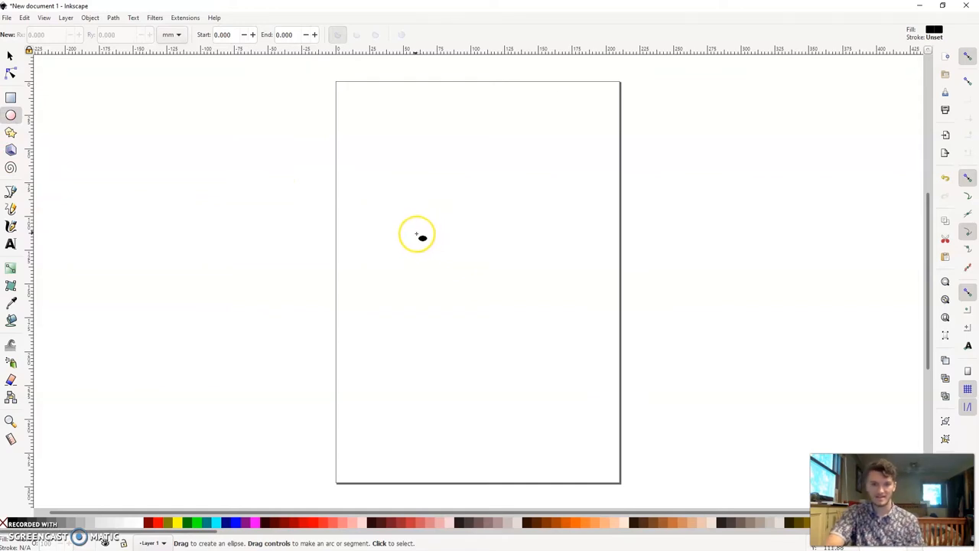
drag(409, 221, 481, 311)
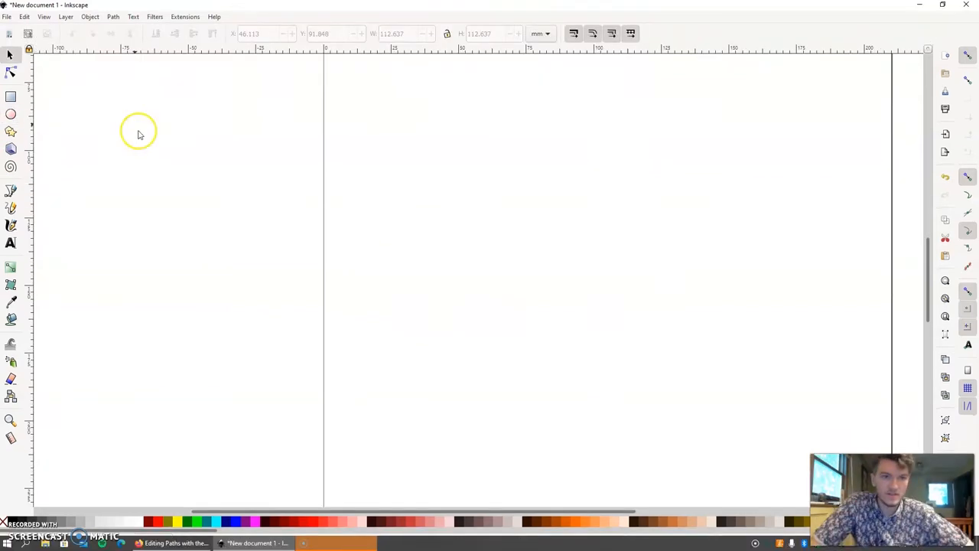
key(e)
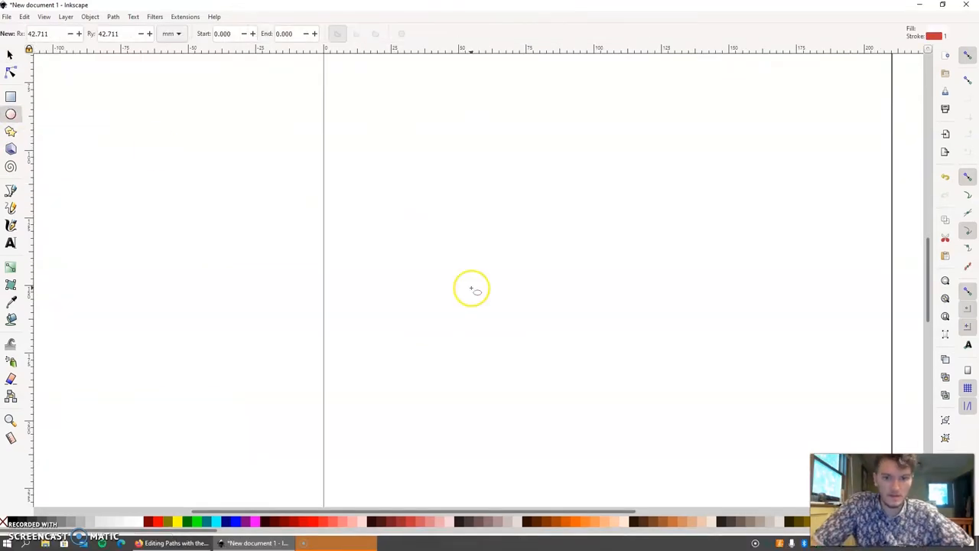
drag(485, 208, 613, 335)
drag(484, 207, 618, 295)
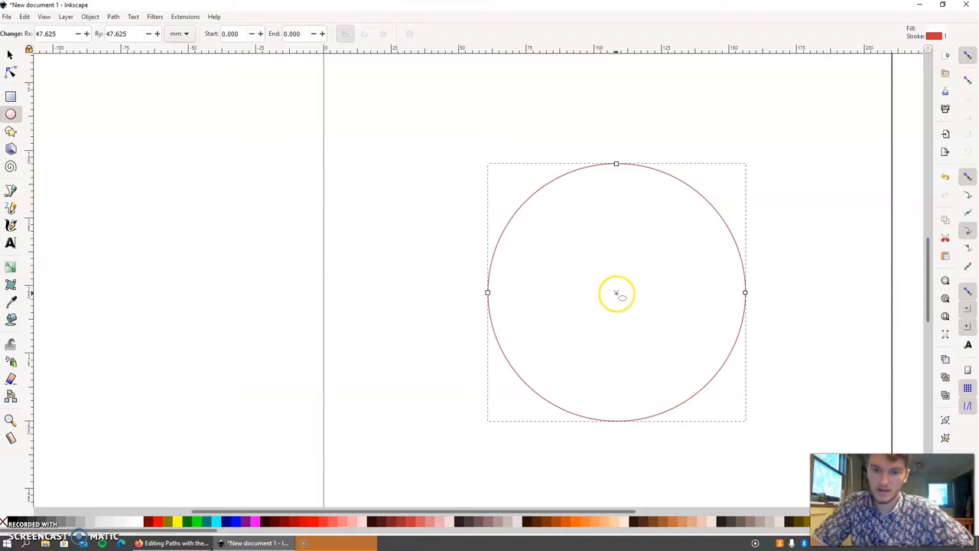
drag(632, 307, 757, 418)
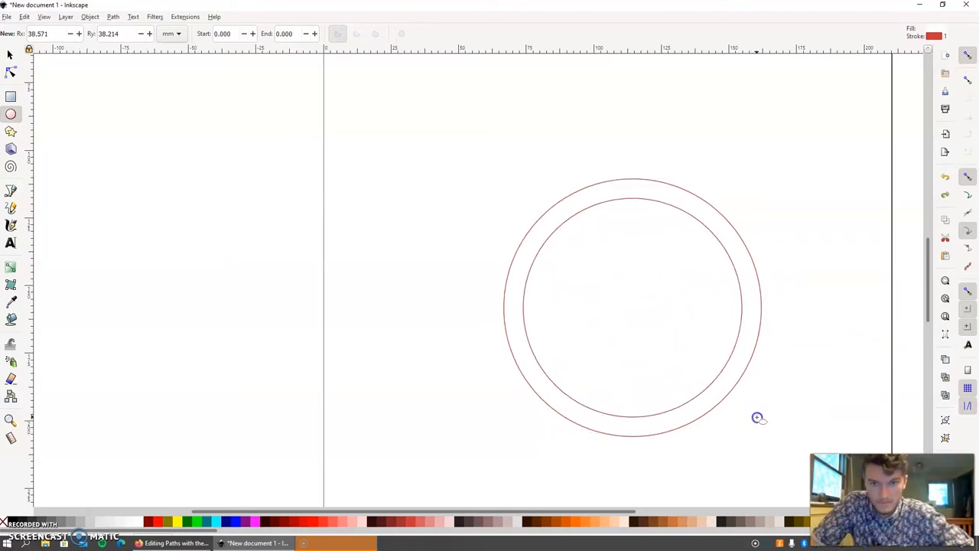
- Fill the outer circle with black to form a ring around the inner circle
click(11, 56)
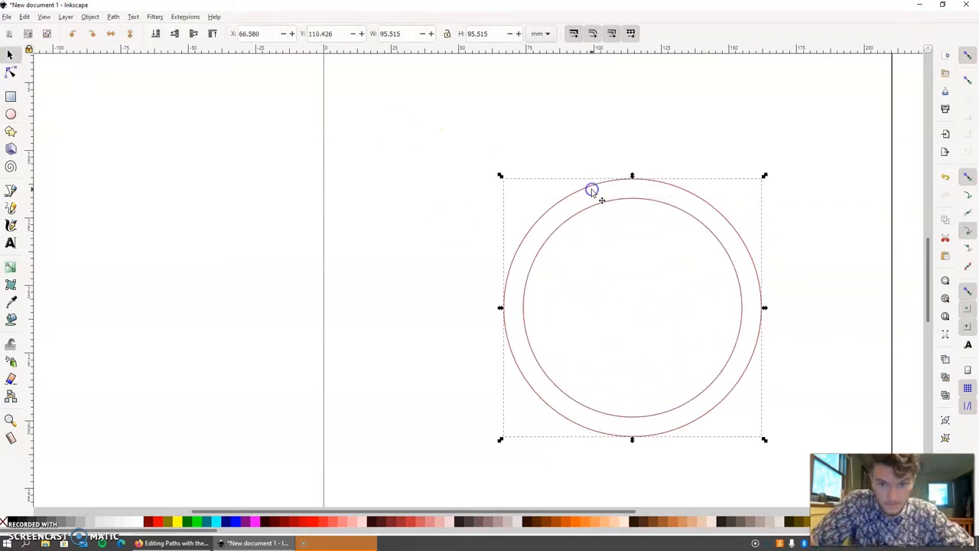
click(592, 190)
click(11, 520)
- Edit the inner circle's nodes and bend its upper-left edge inward at the left node
click(10, 71)
click(382, 163)
click(538, 234)
key(plus)
key(plus)
key(plus)
click(604, 357)
drag(604, 186, 685, 223)
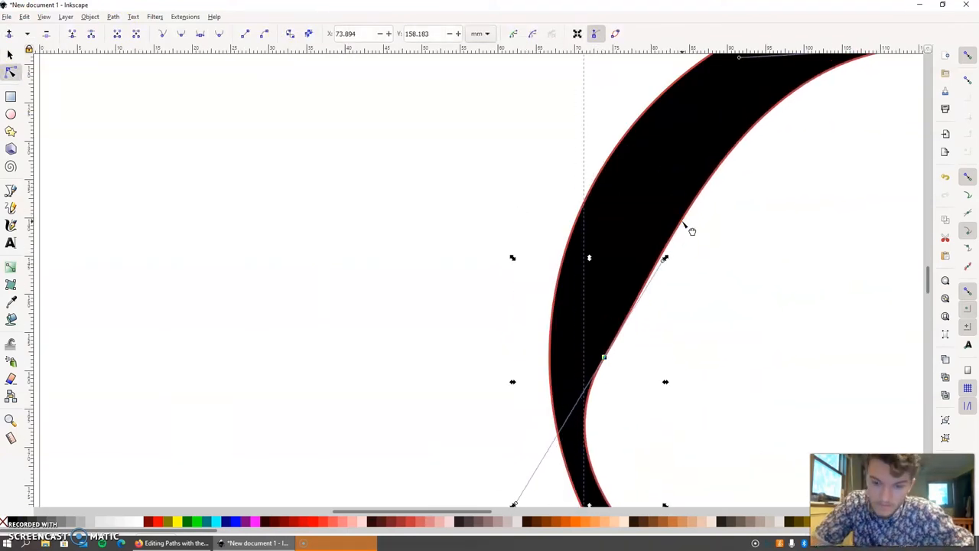
- Adjust the handles of the inner shape's top and left nodes to flatten and smooth its upper-left edge
key(Escape)
key(minus)
key(minus)
key(minus)
click(631, 199)
drag(572, 199, 602, 207)
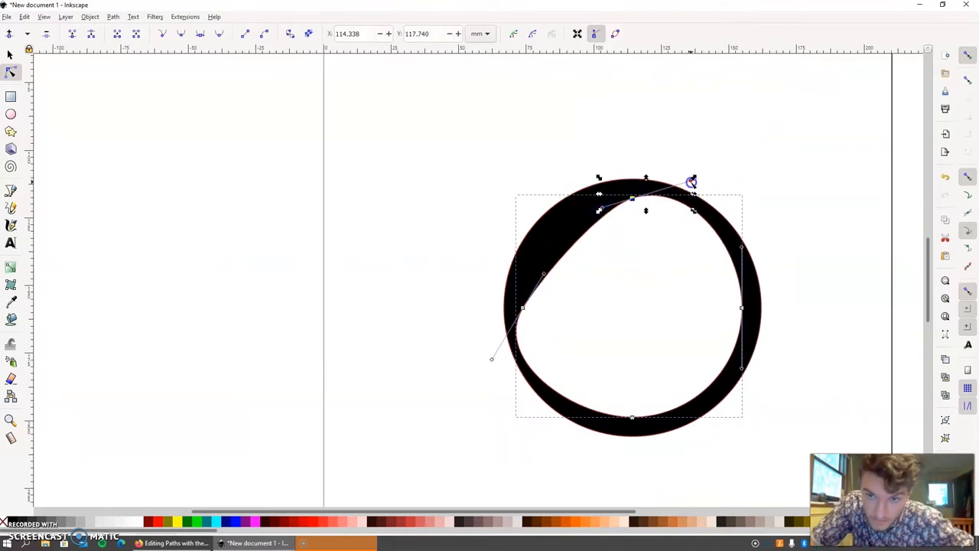
drag(690, 182, 664, 192)
drag(491, 360, 515, 341)
click(612, 236)
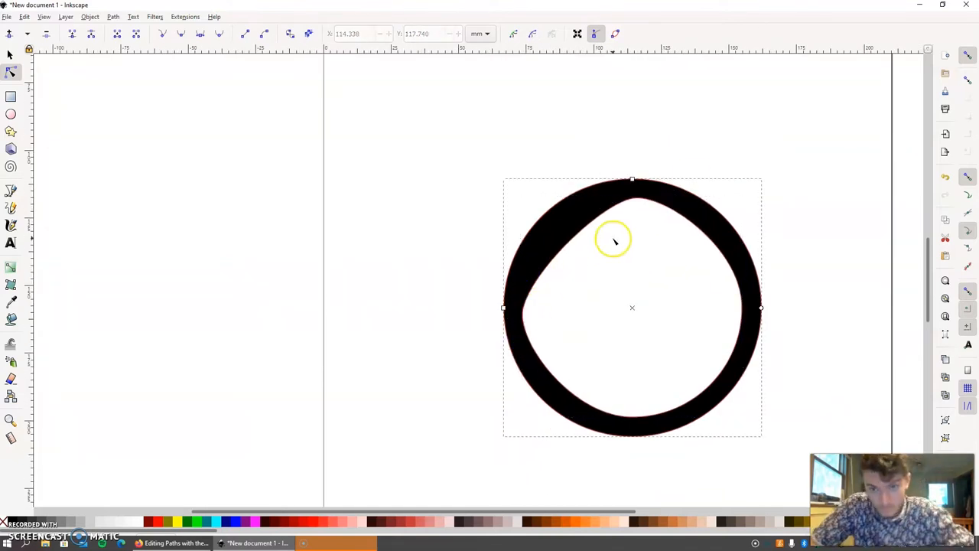
- Lower the inner shape's top node and curve its upper-left edge into a wavy hairline
drag(634, 202, 633, 216)
drag(564, 245, 566, 297)
click(630, 124)
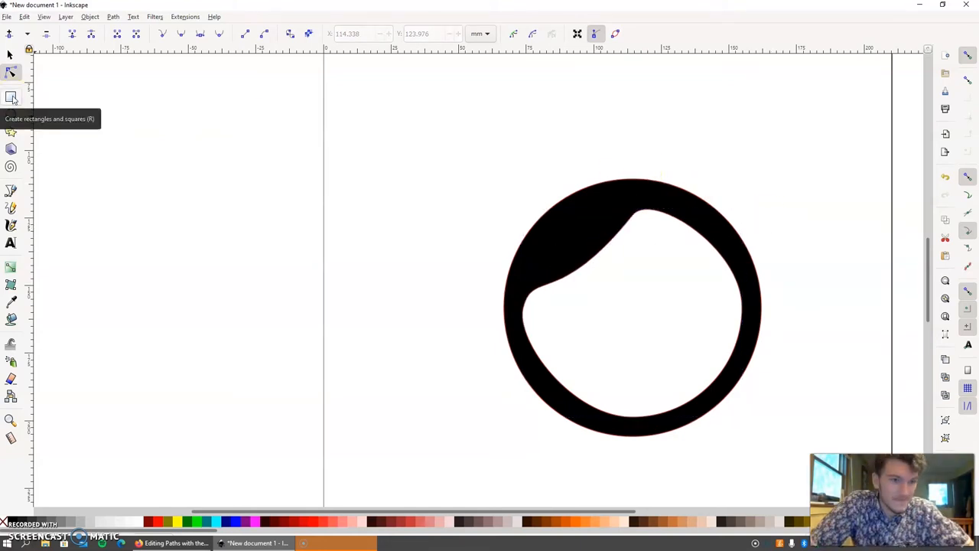
- Draw a black circle about 10.8 mm wide as the eye on the right side of the face
click(11, 114)
mouse_move(572, 263)
mouse_down()
mouse_move(595, 293)
mouse_move(586, 281)
mouse_move(683, 285)
mouse_up()
click(10, 55)
click(419, 315)
- Draw an L-shaped nose from a vertical bar and a short bar about 7.2 × 1.5 mm, and unite them
click(11, 97)
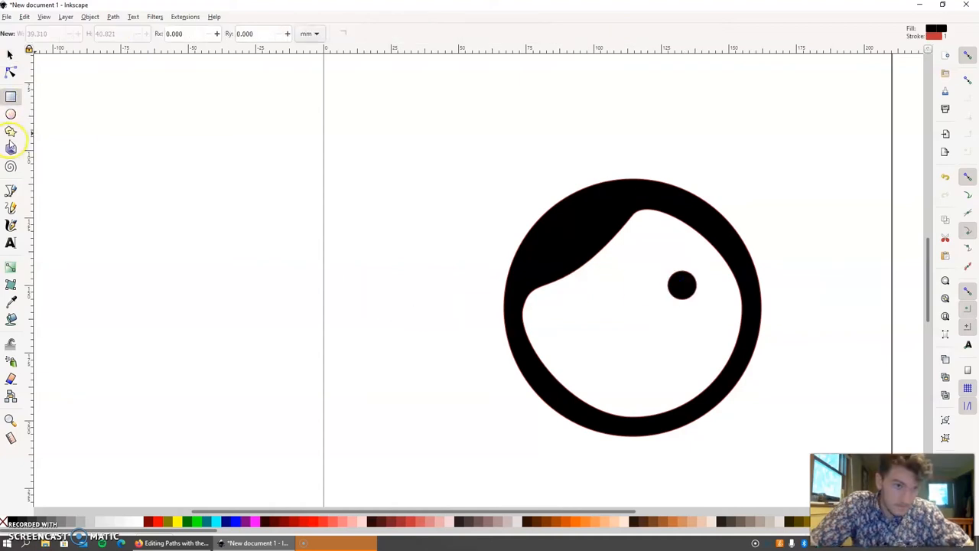
drag(632, 306, 636, 352)
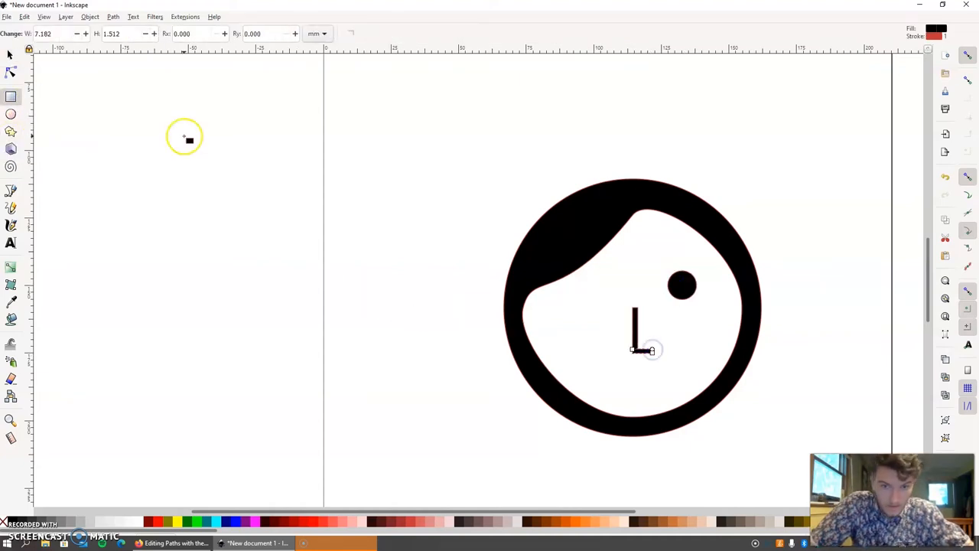
key(s)
click(636, 337)
click(89, 18)
mouse_move(114, 18)
click(126, 65)
click(425, 345)
- Mirror the nose horizontally and reposition it in the middle of the face
drag(637, 334, 616, 328)
drag(631, 330, 652, 348)
click(421, 369)
- Draw a shallow half-ellipse mouth and position it below the nose
click(11, 114)
mouse_move(586, 374)
mouse_down()
mouse_move(697, 407)
mouse_move(564, 393)
mouse_move(566, 403)
mouse_move(559, 380)
mouse_move(557, 391)
mouse_up()
click(10, 56)
drag(656, 392, 650, 381)
drag(693, 387, 654, 383)
drag(612, 383, 634, 390)
click(498, 381)
- Duplicate the eye and place the copy on the left side of the face
click(680, 284)
key(ctrl+c)
key(ctrl+v)
drag(680, 285, 601, 291)
click(480, 313)
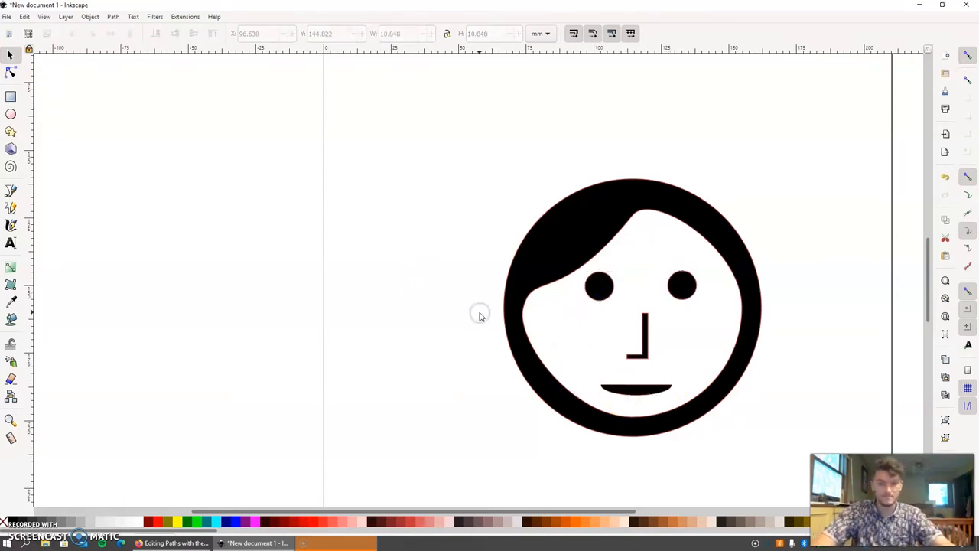
- Reshape the hairline so the hair sweeps down over the left eye, and remove the covered eye
key(n)
click(595, 257)
click(604, 262)
drag(634, 230, 640, 233)
drag(567, 325, 622, 362)
click(431, 255)
click(602, 289)
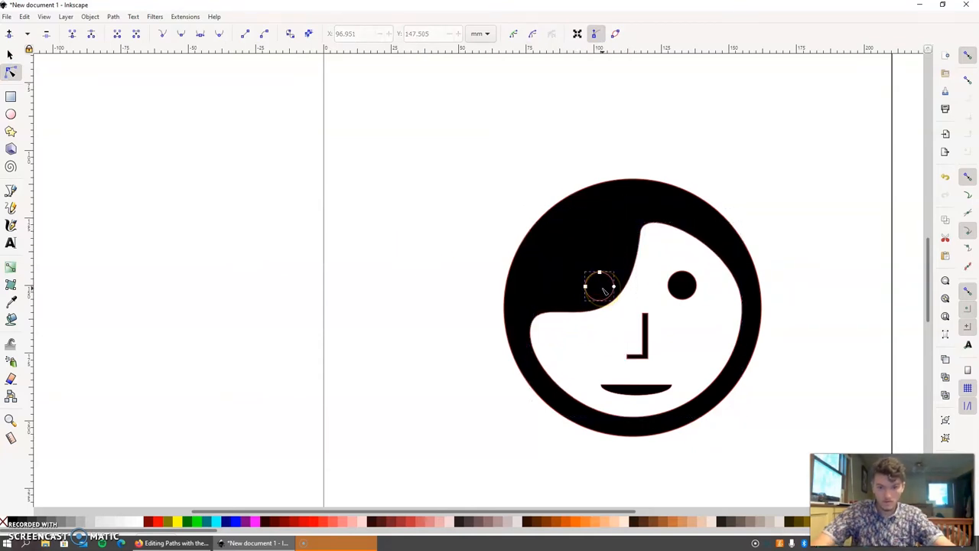
key(s)
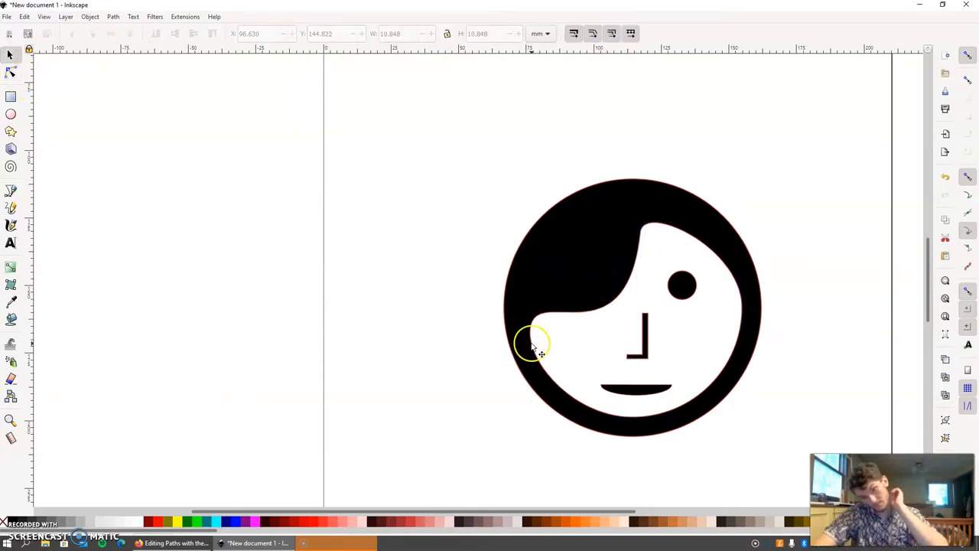
- Draw a small black circle above the head and move the nose outside the face
click(11, 114)
drag(495, 75, 531, 113)
key(minus)
key(plus)
key(plus)
key(plus)
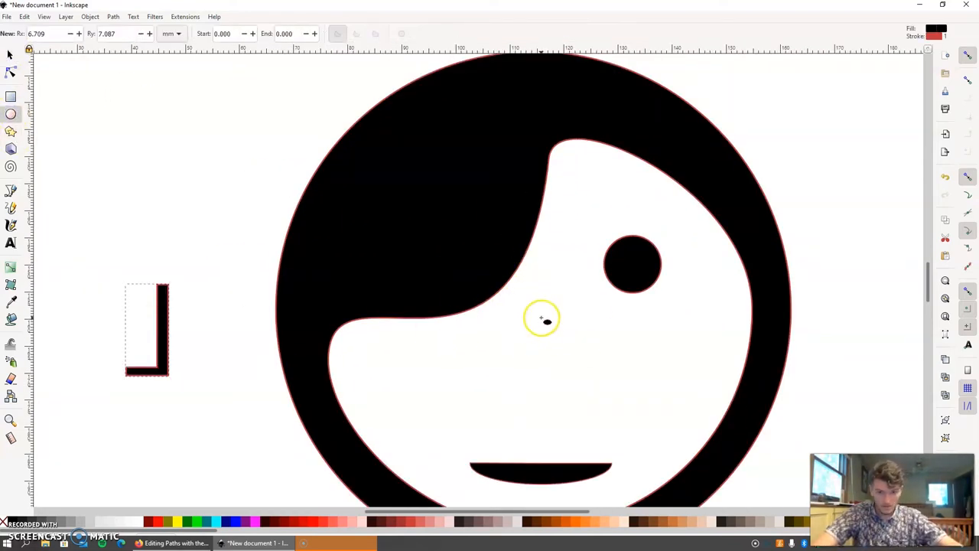
- Add a black circle about 124.2 mm wide centred on the head and send it behind the face
click(10, 53)
click(11, 114)
key(ctrl+z)
drag(533, 309, 832, 550)
scroll(745, 310, down, 4)
scroll(507, 372, up, 4)
click(10, 55)
drag(286, 401, 238, 405)
click(72, 33)
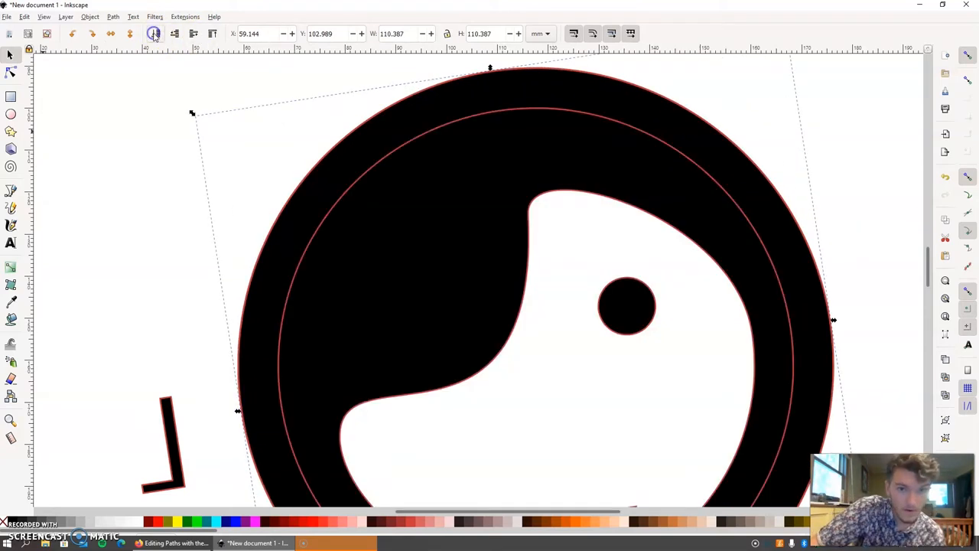
scroll(214, 178, down, 3)
drag(237, 358, 199, 340)
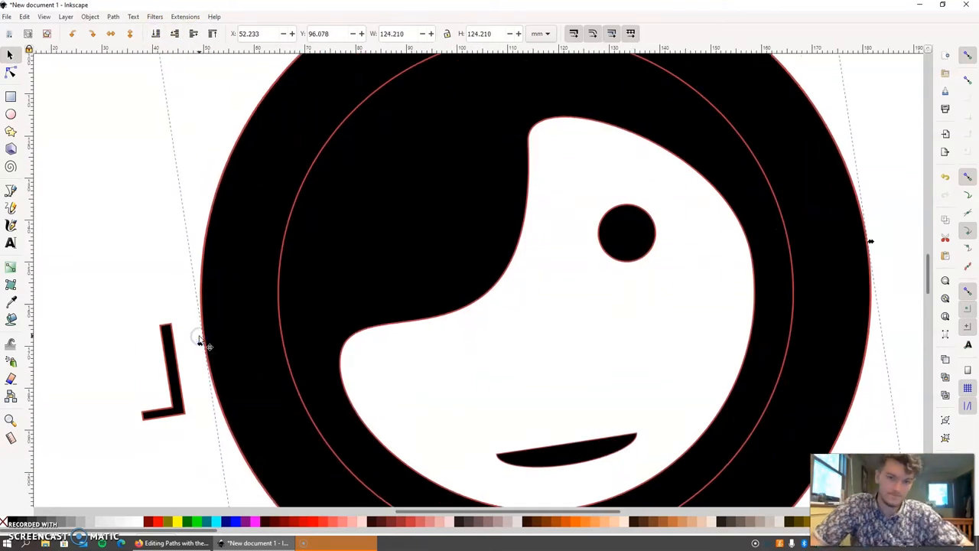
- Try adding another outer ring from a copy of the large circle, enlarged to about 132.9 mm, and delete it
click(232, 193)
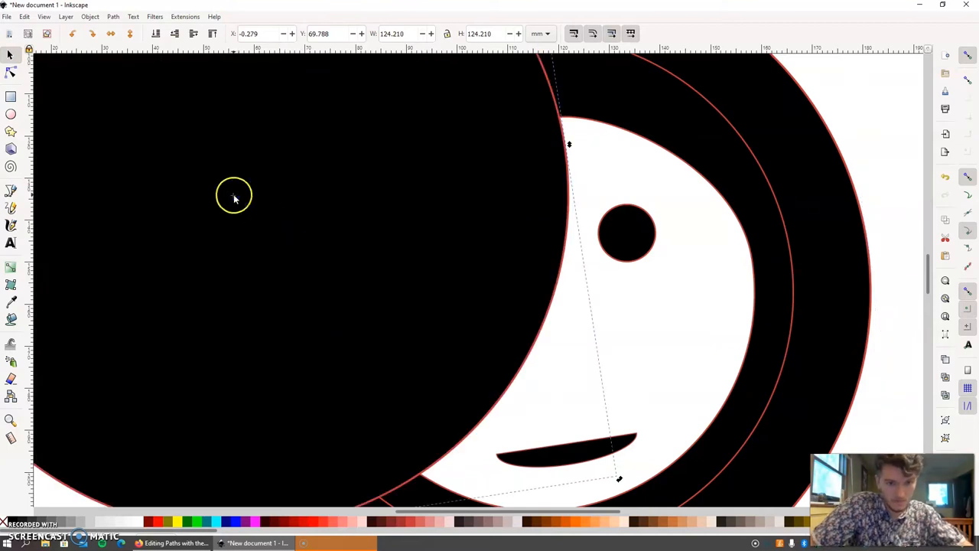
drag(446, 289, 749, 394)
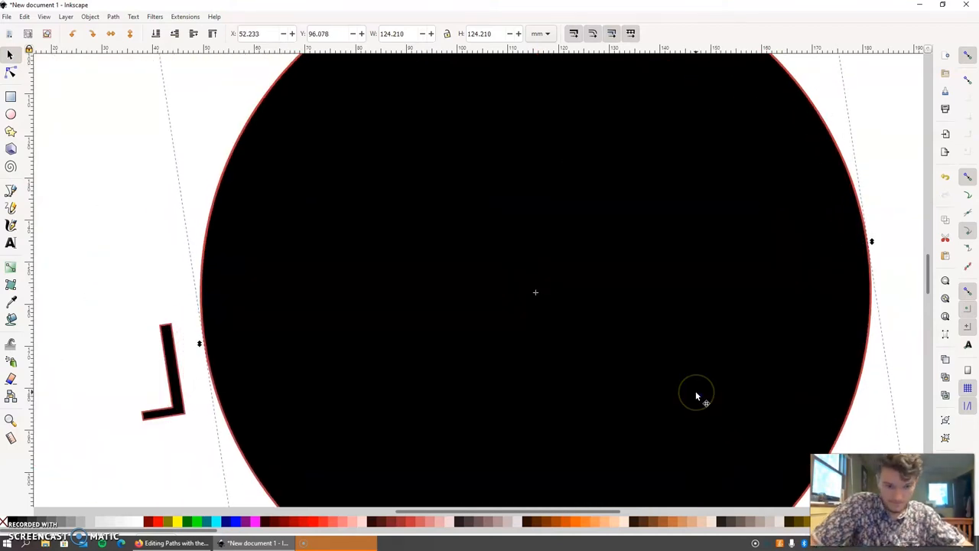
key(minus)
key(minus)
click(420, 311)
drag(337, 311, 327, 313)
click(194, 33)
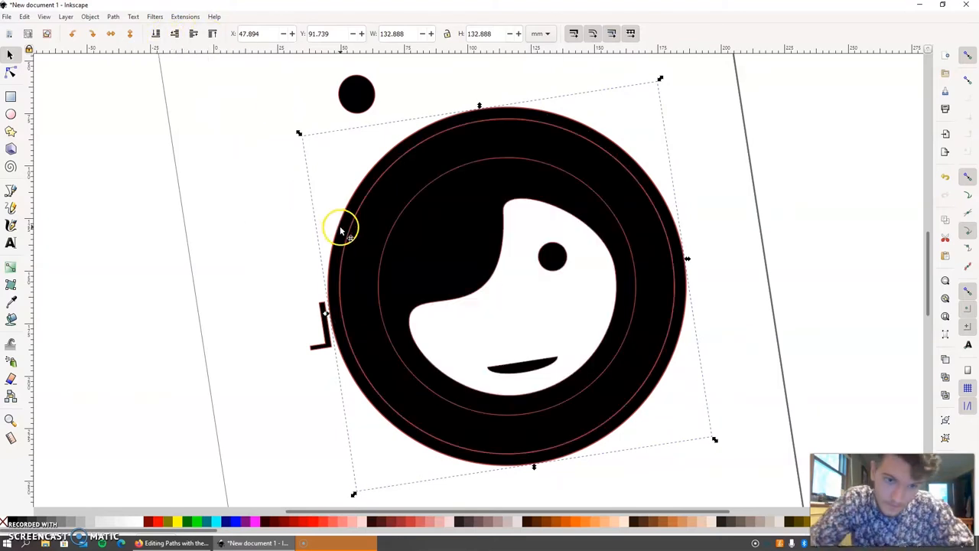
key(Delete)
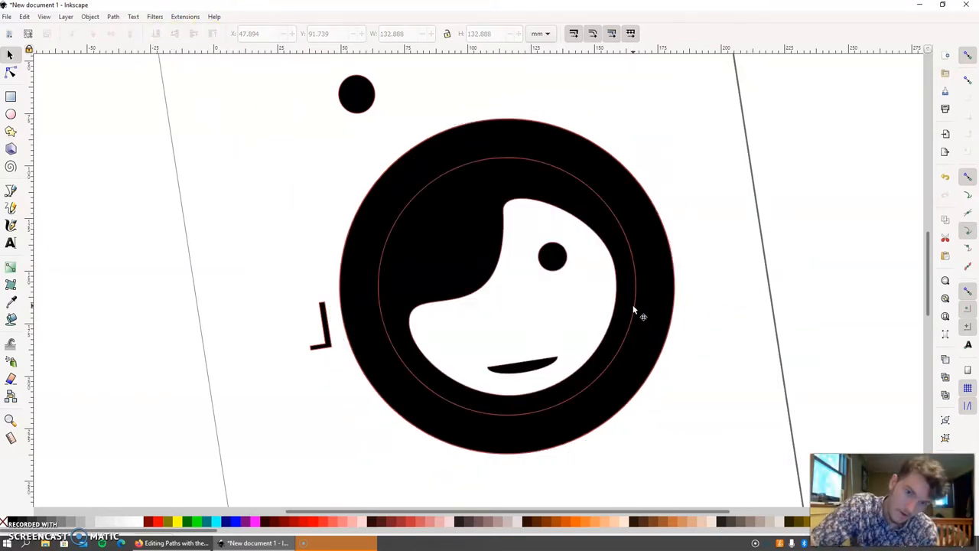
- Move the nose back into the face and shift the whole face emblem to the middle of the page
drag(323, 313, 519, 300)
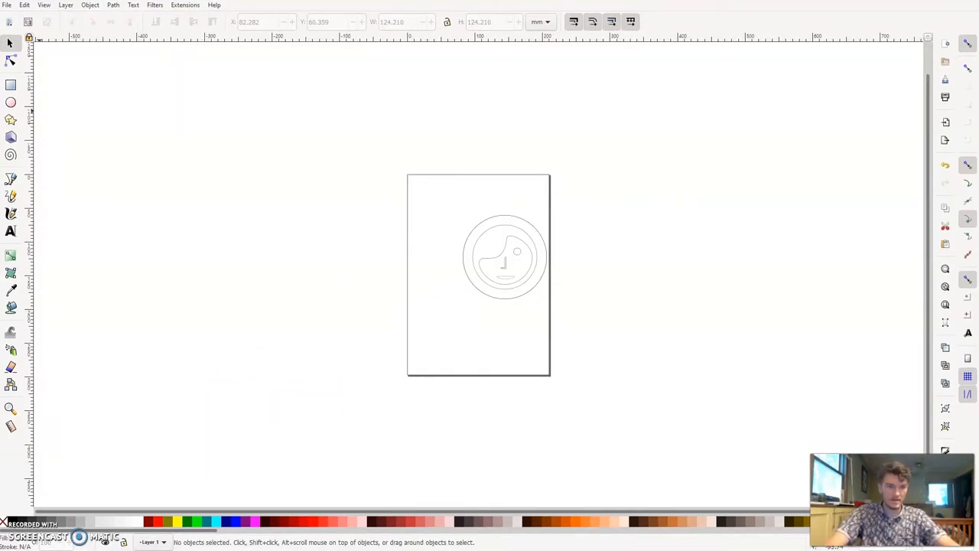
drag(456, 205, 558, 312)
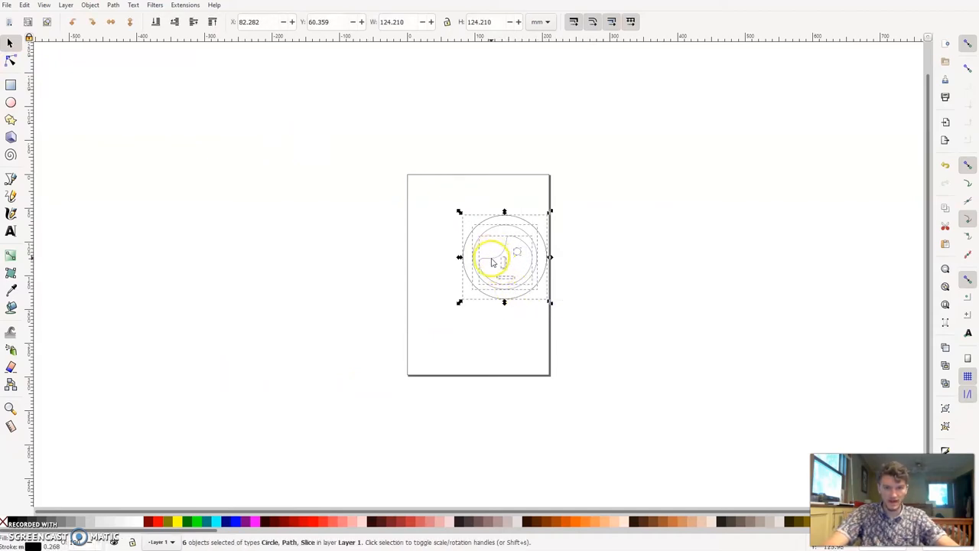
drag(492, 261, 465, 270)
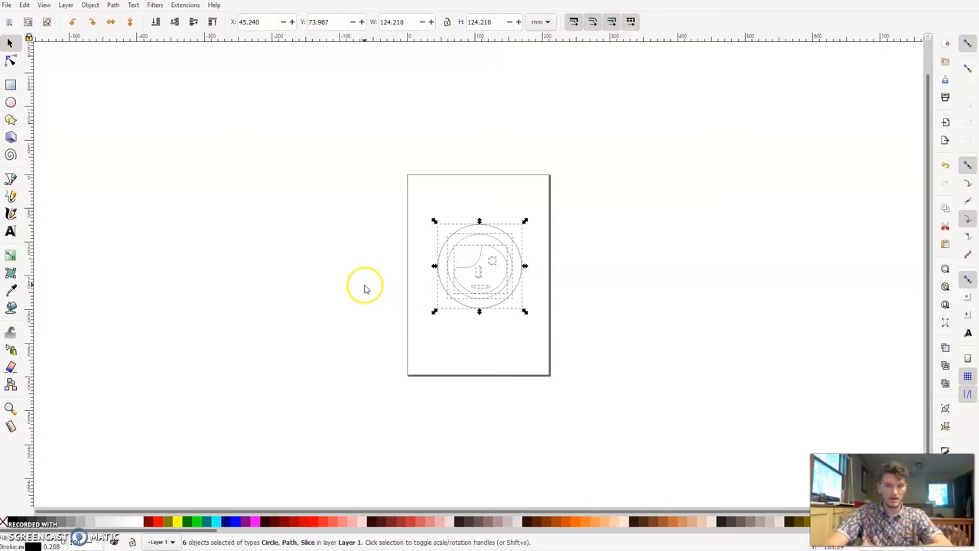
click(355, 250)
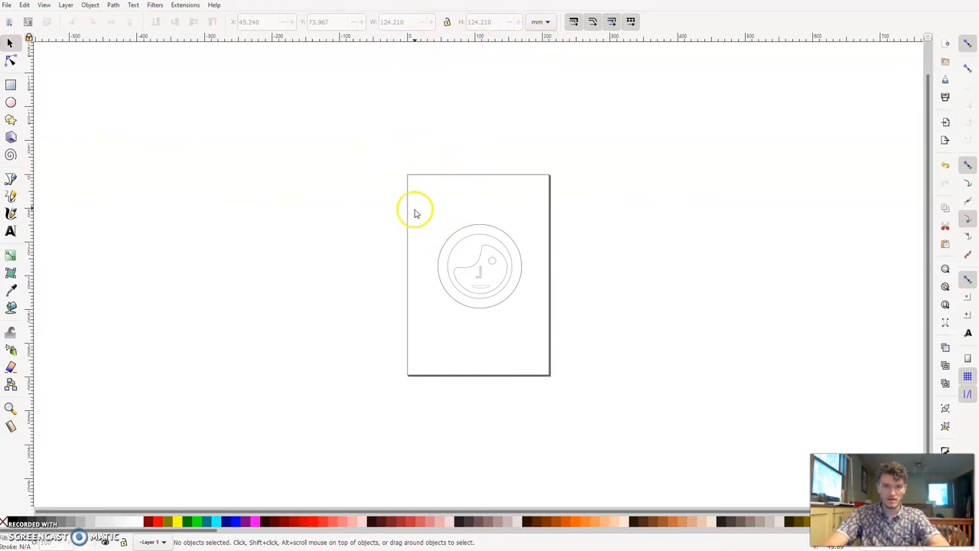
- Select all parts of the face emblem and move it into the page's upper-left corner, at about X 1.4 mm and Y 0.6 mm
drag(438, 205, 530, 326)
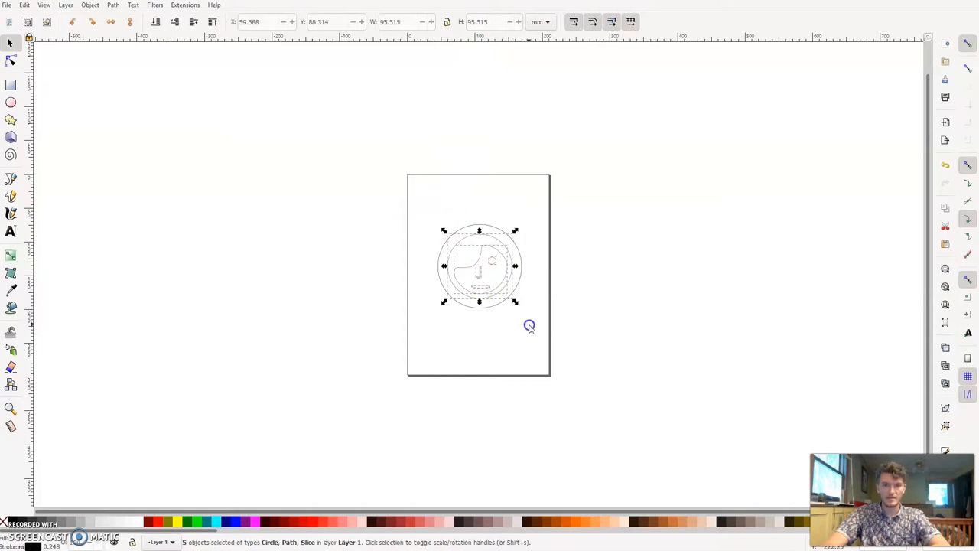
click(424, 201)
drag(424, 202, 539, 324)
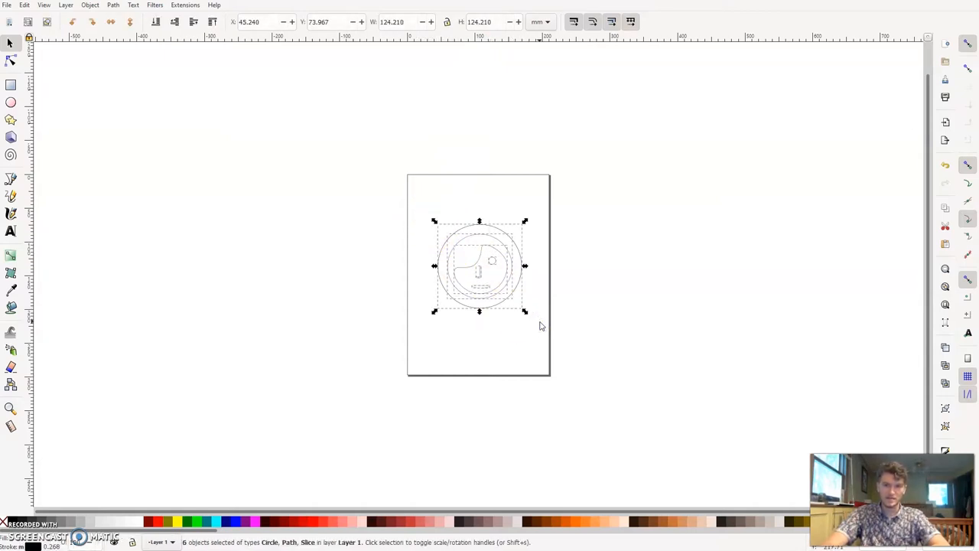
click(484, 287)
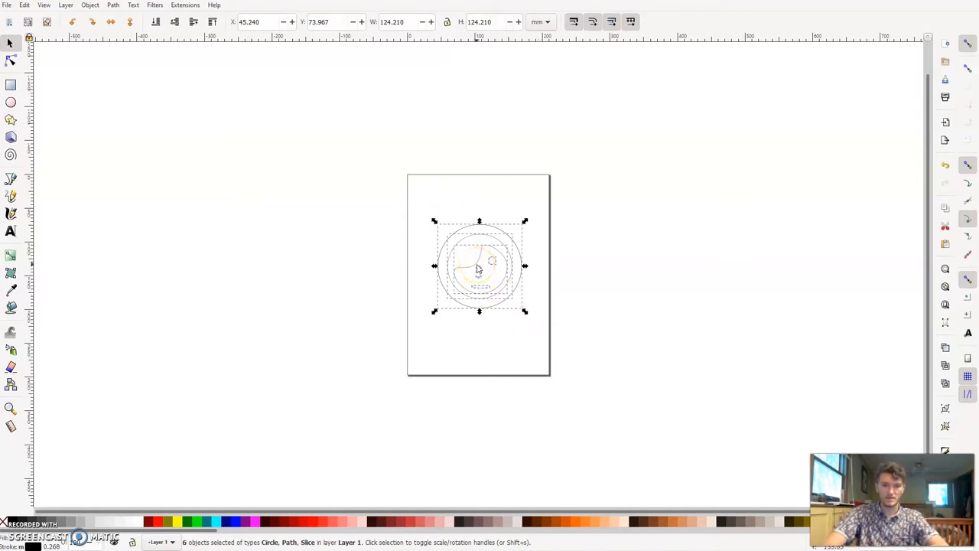
drag(477, 268, 448, 217)
click(344, 213)
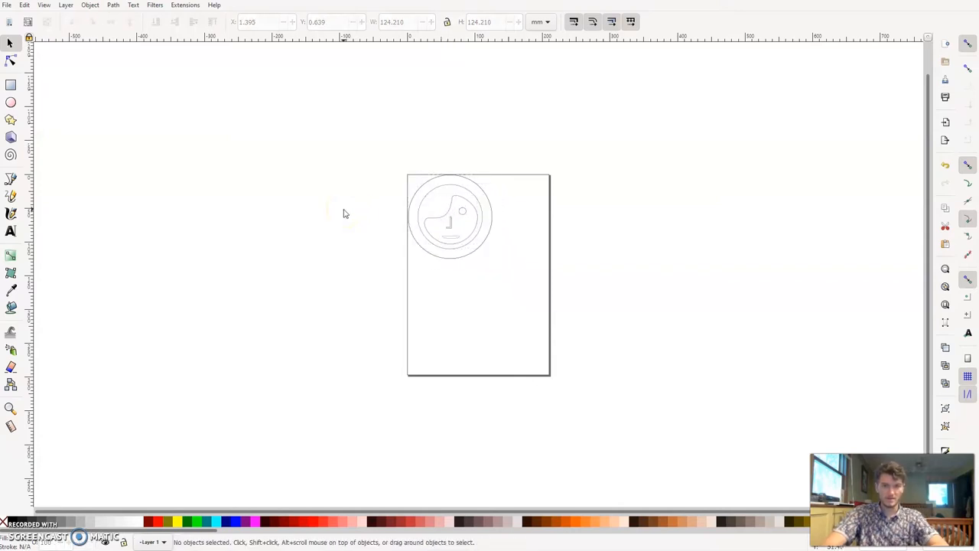
- Set the document's display units to inches in the document properties
click(25, 5)
mouse_move(7, 5)
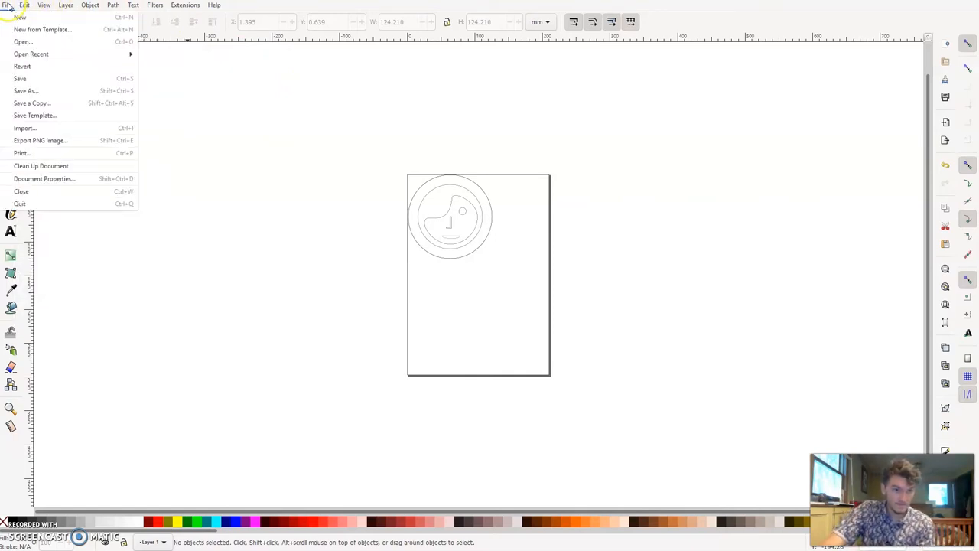
click(38, 178)
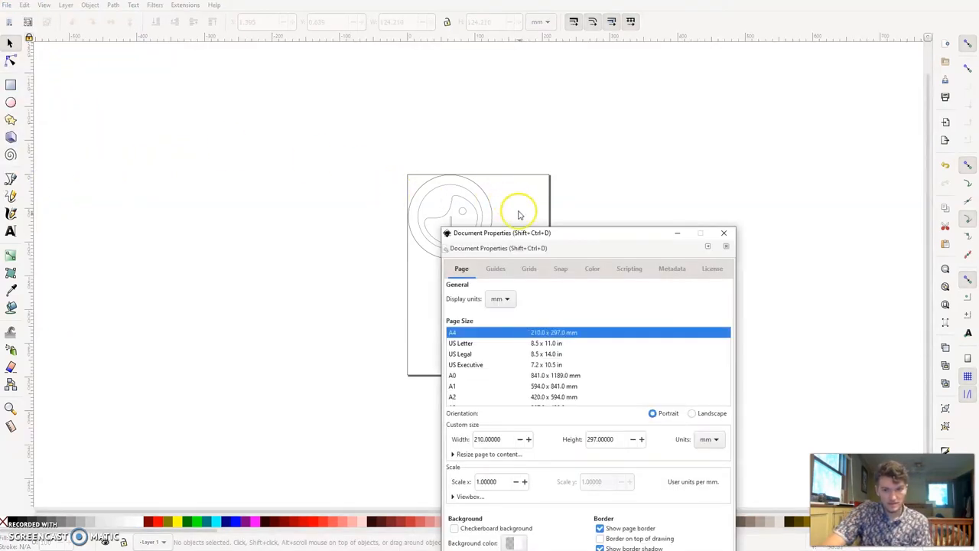
drag(562, 237, 457, 166)
click(385, 228)
click(385, 249)
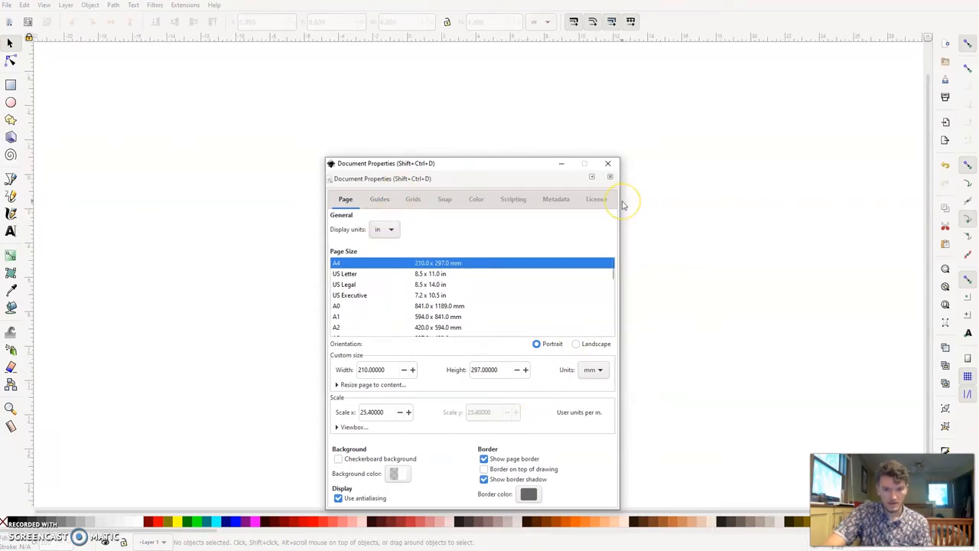
click(610, 162)
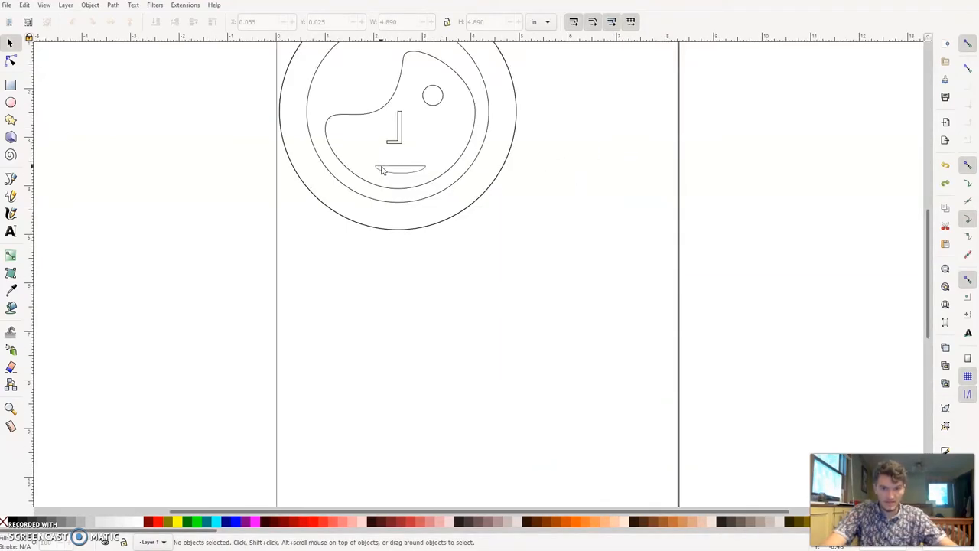
- Lock the proportions of the whole face emblem and scale it down to 1.790 in wide
scroll(382, 170, up, 4)
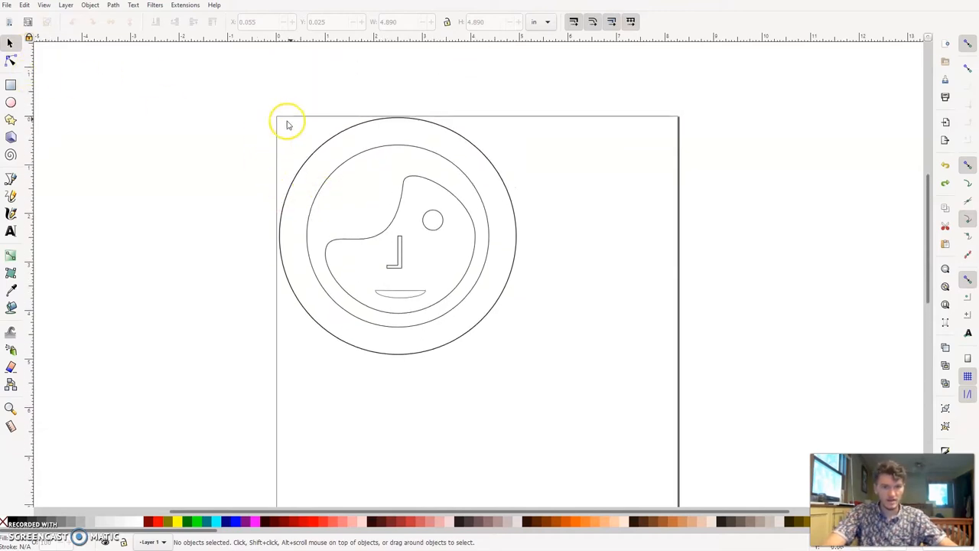
drag(286, 130, 543, 352)
drag(234, 90, 619, 421)
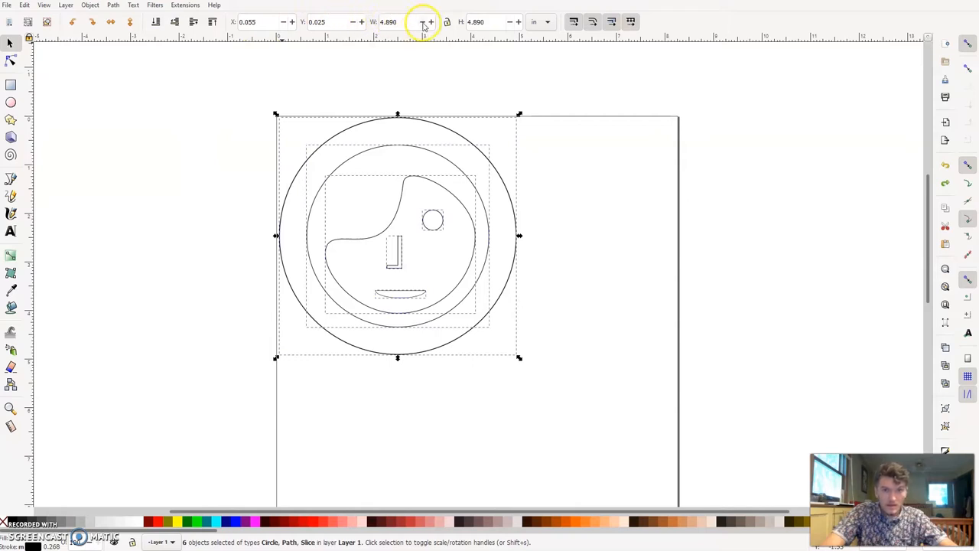
click(449, 23)
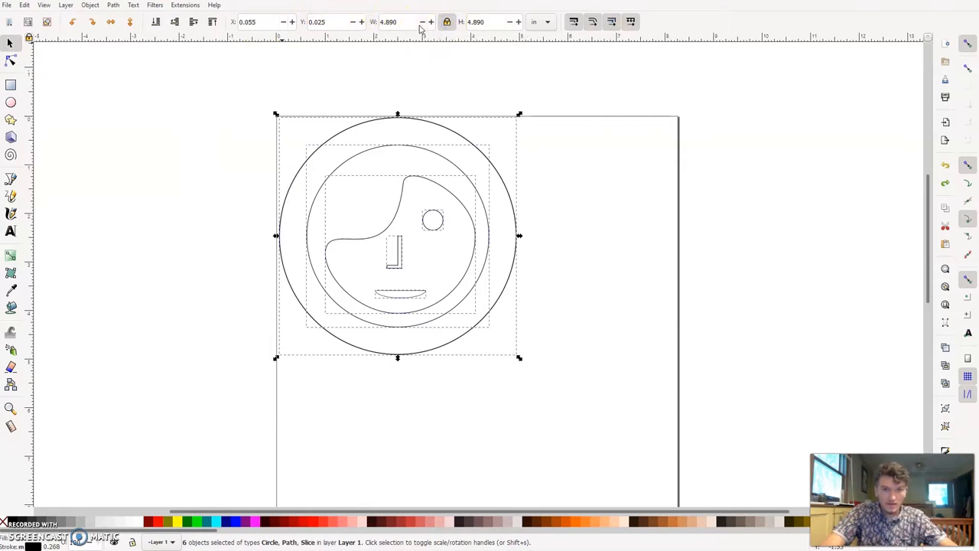
click(422, 22)
click(422, 23)
click(422, 22)
click(422, 22)
click(422, 22)
click(422, 23)
click(422, 22)
click(422, 22)
click(422, 23)
click(422, 23)
click(422, 22)
click(423, 23)
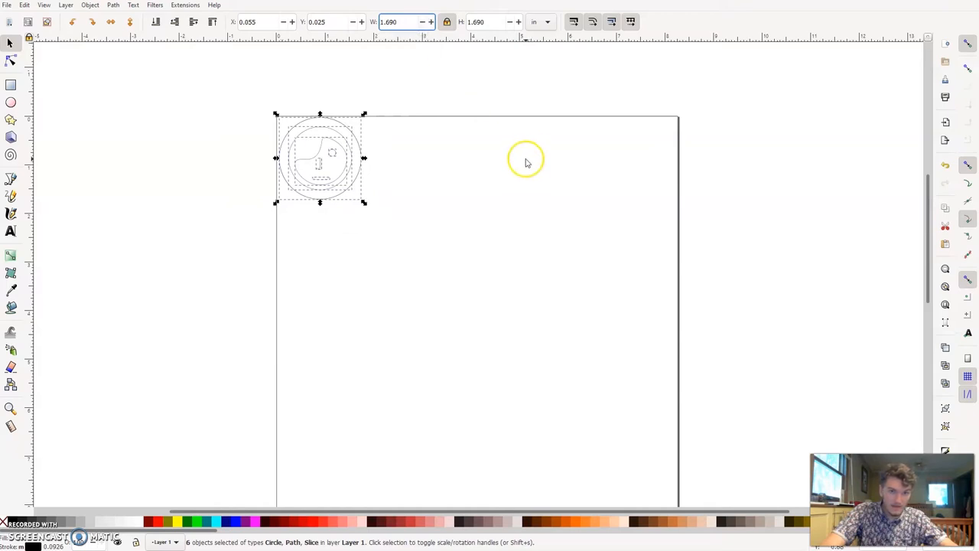
click(431, 22)
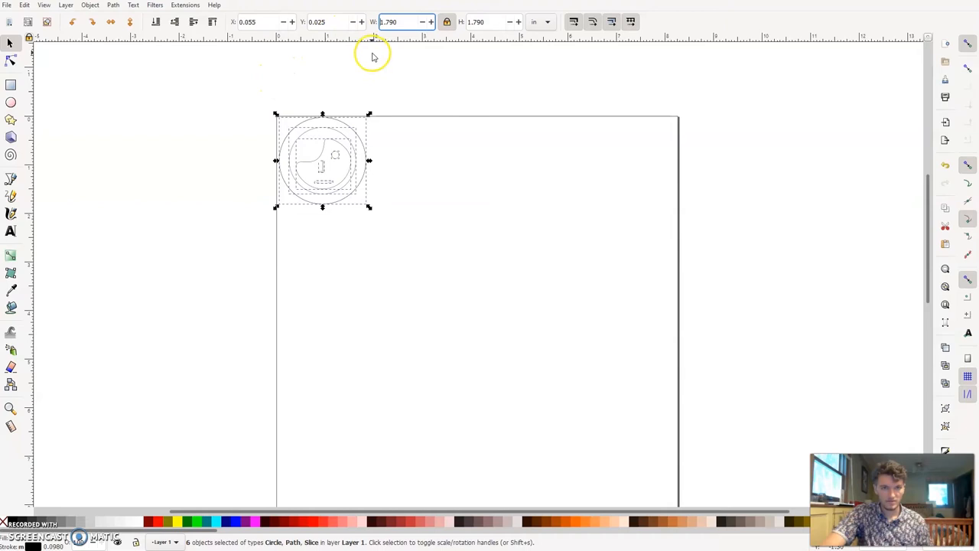
- Move the whole emblem slightly inward from the page corner, to about X 0.36 in and Y 0.68 in
click(124, 91)
drag(209, 95, 375, 242)
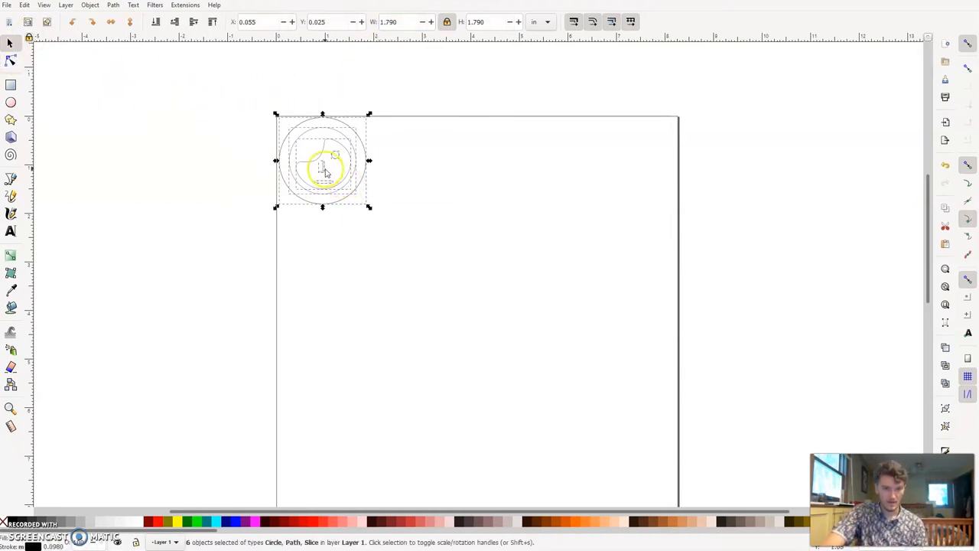
drag(324, 172, 339, 205)
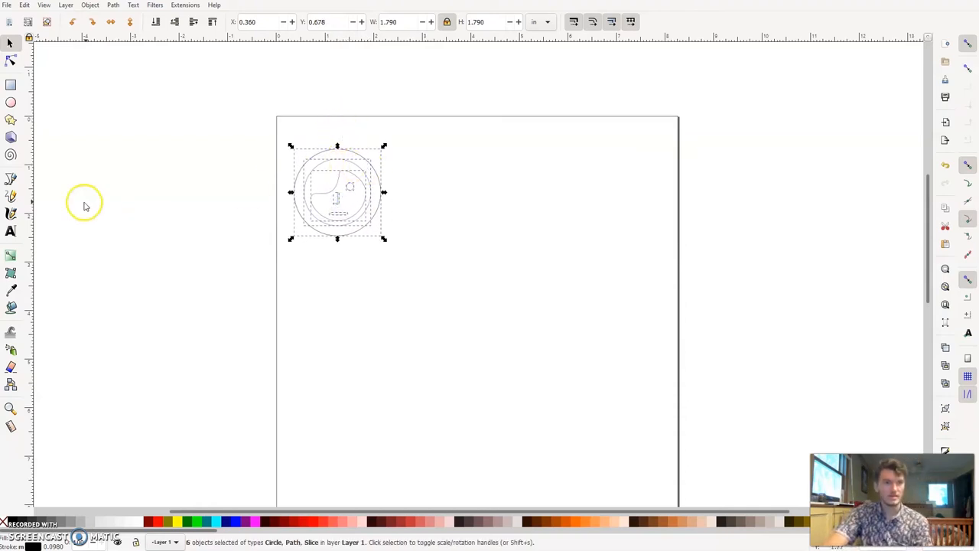
click(277, 182)
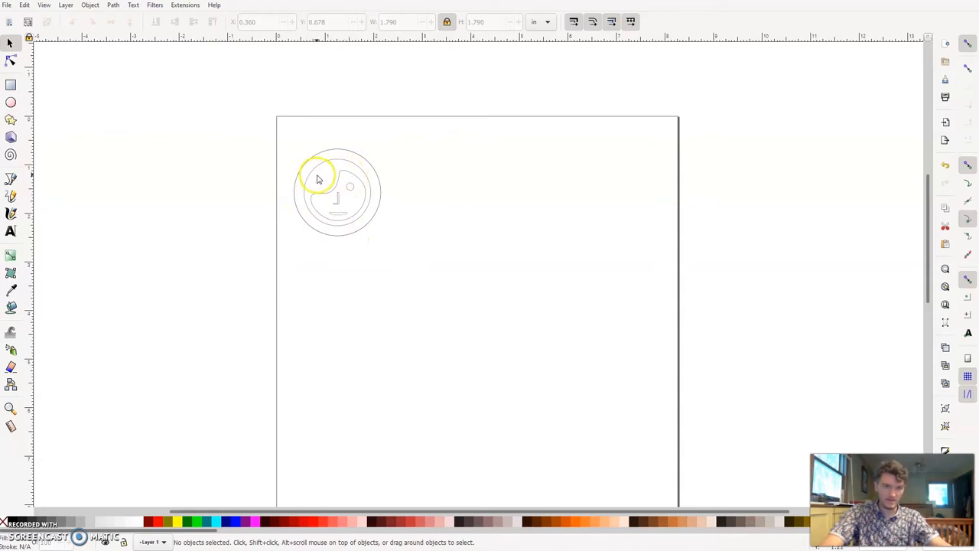
- Fill the head circle with dark grey and the eye with red
click(318, 179)
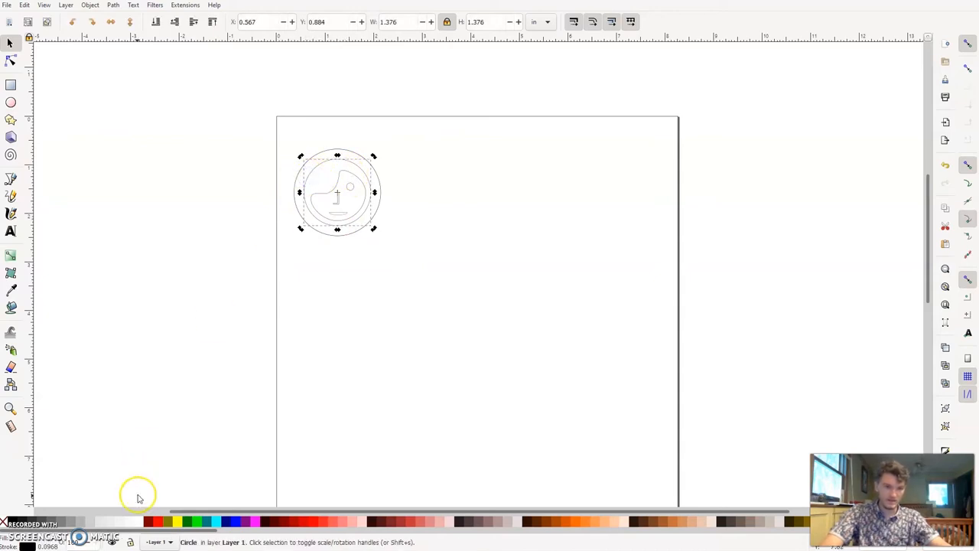
click(46, 518)
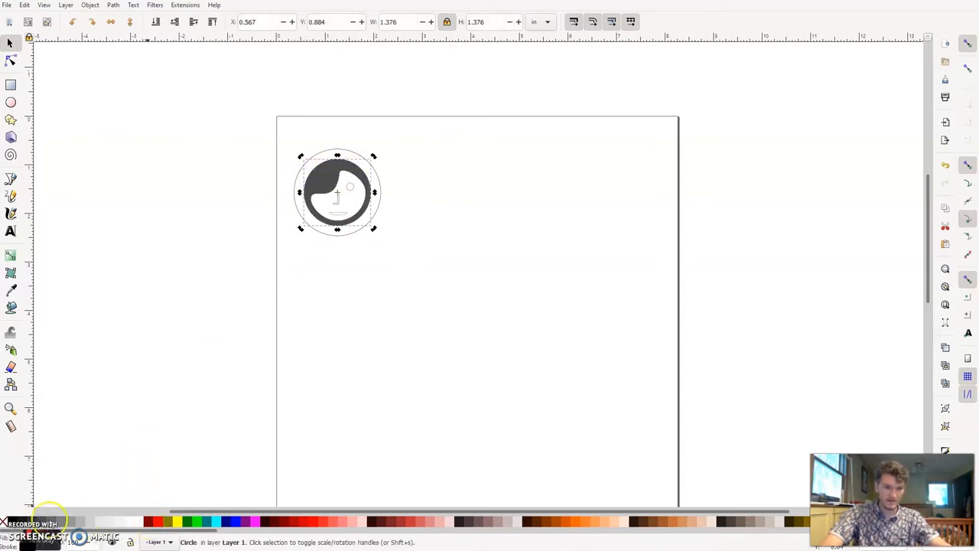
click(369, 287)
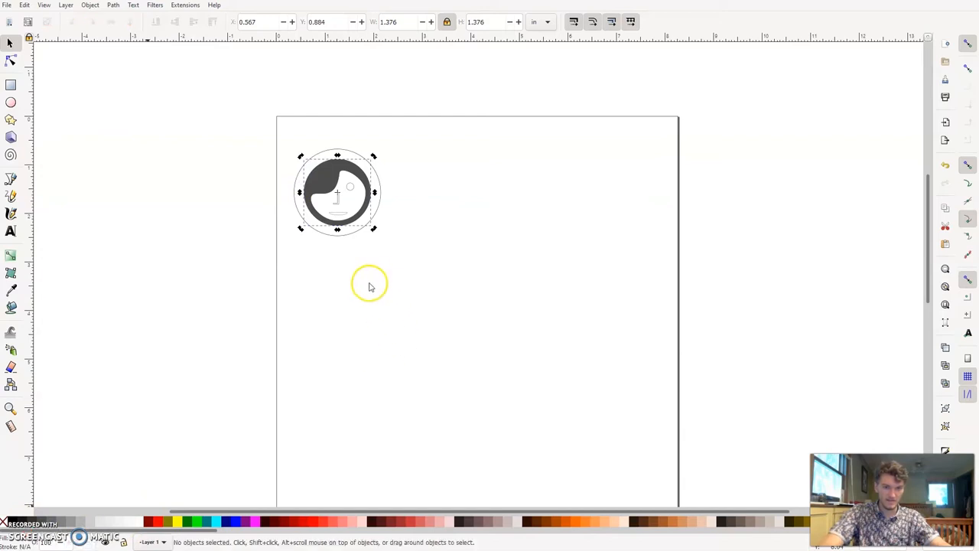
click(350, 188)
click(410, 522)
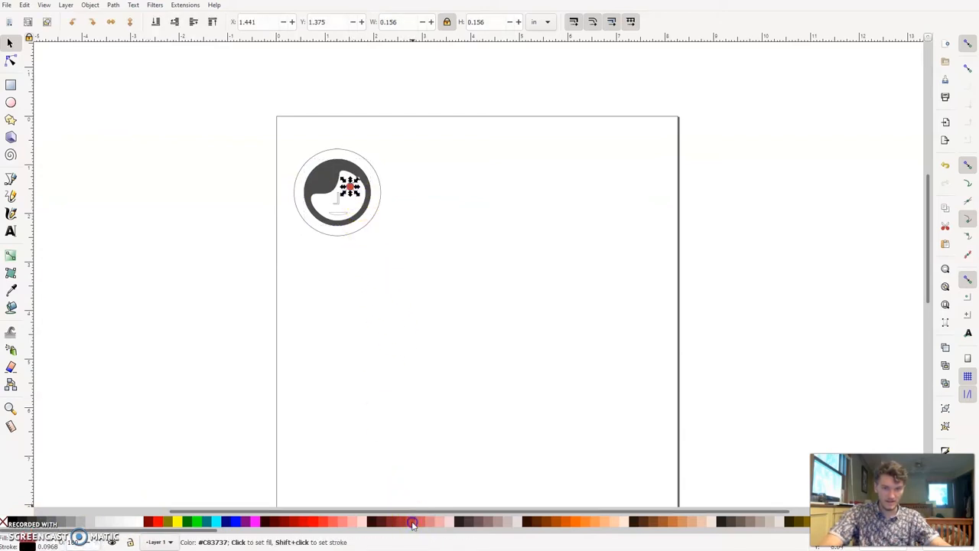
click(453, 343)
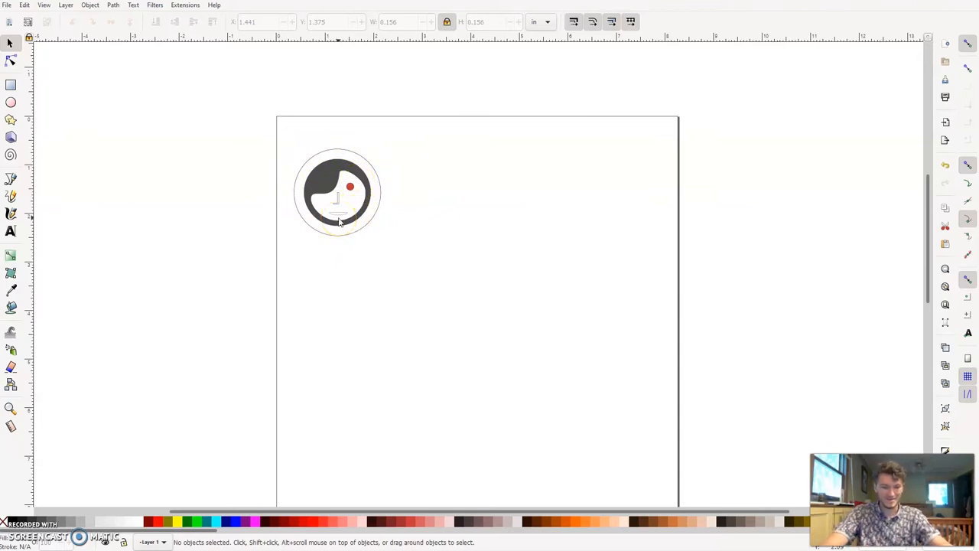
- Remove the dark grey fill from the head circle and the red fill from the eye
scroll(339, 221, up, 5)
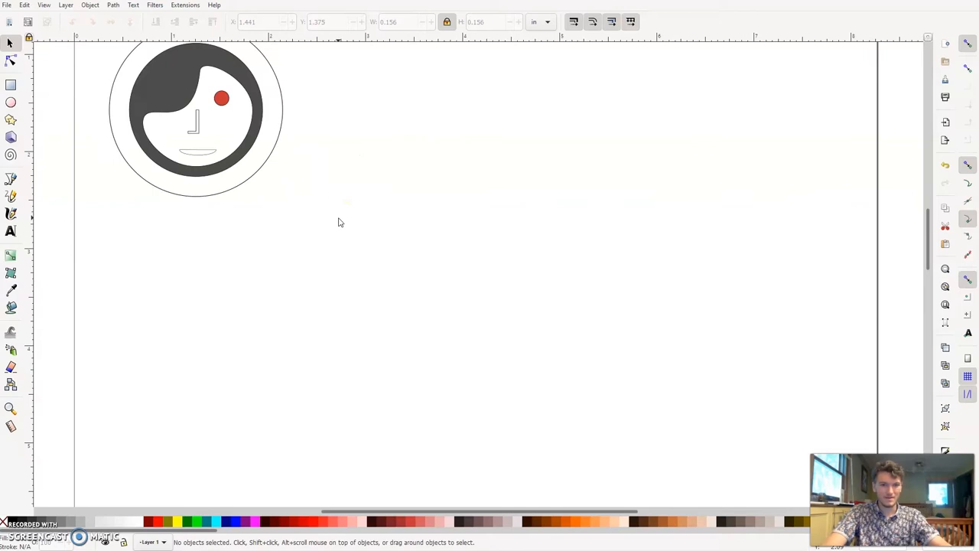
scroll(340, 222, left, 3)
scroll(340, 222, up, 5)
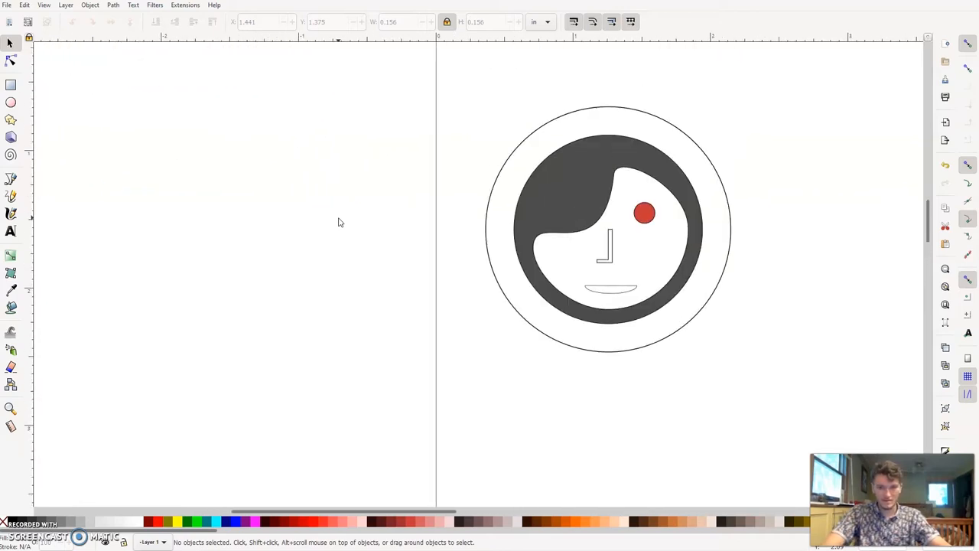
click(577, 188)
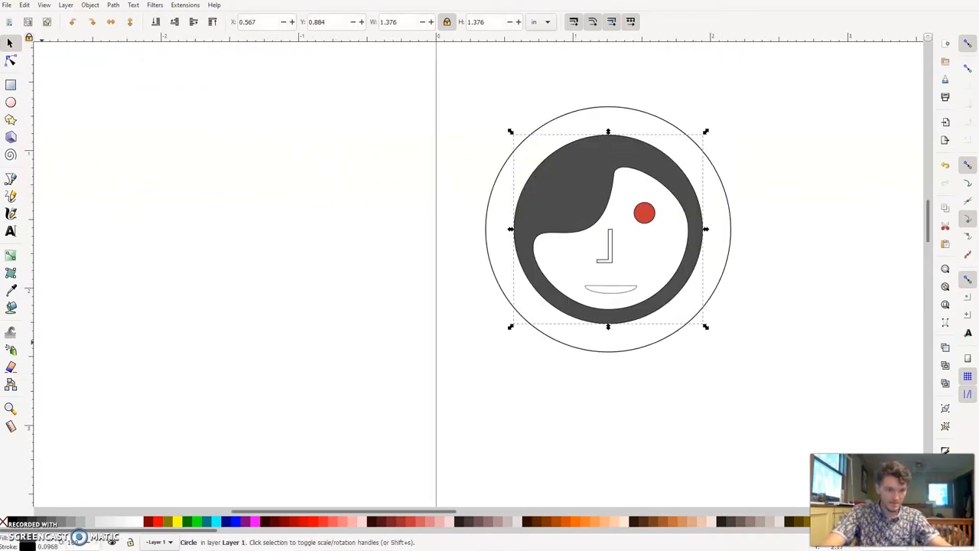
click(5, 522)
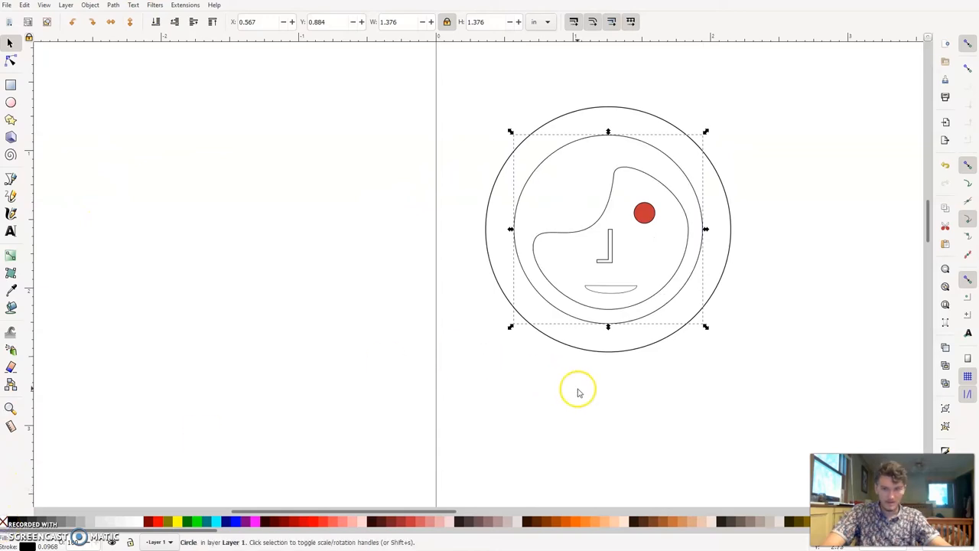
click(829, 315)
drag(780, 348, 608, 142)
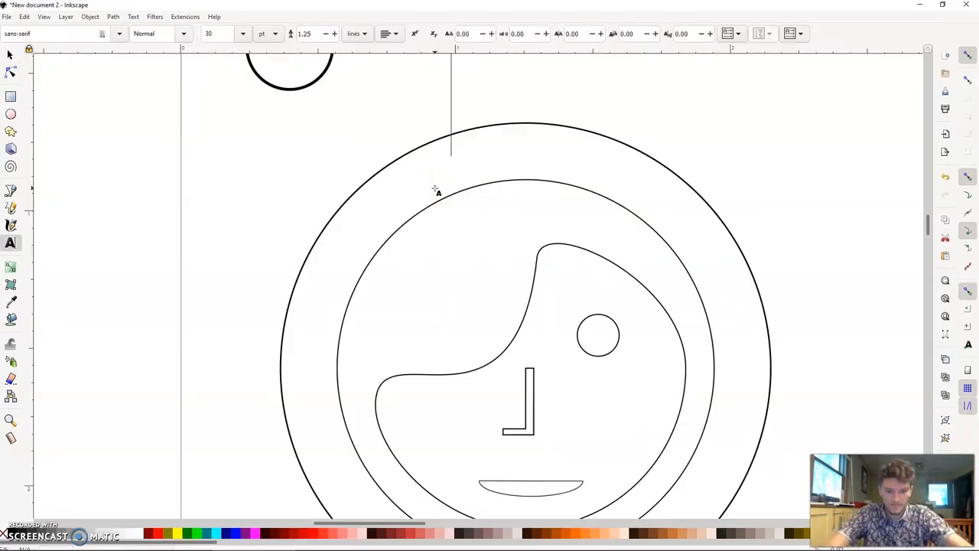
- Enter the person's last name in capitals as 30 pt text and put it on the outer circle's path
text(HOFFMAN)
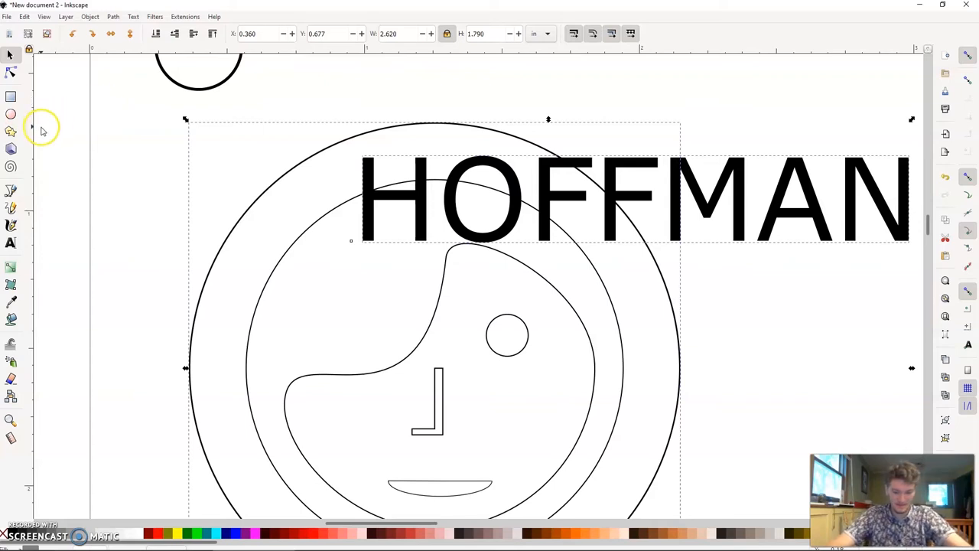
scroll(275, 360, down, 4)
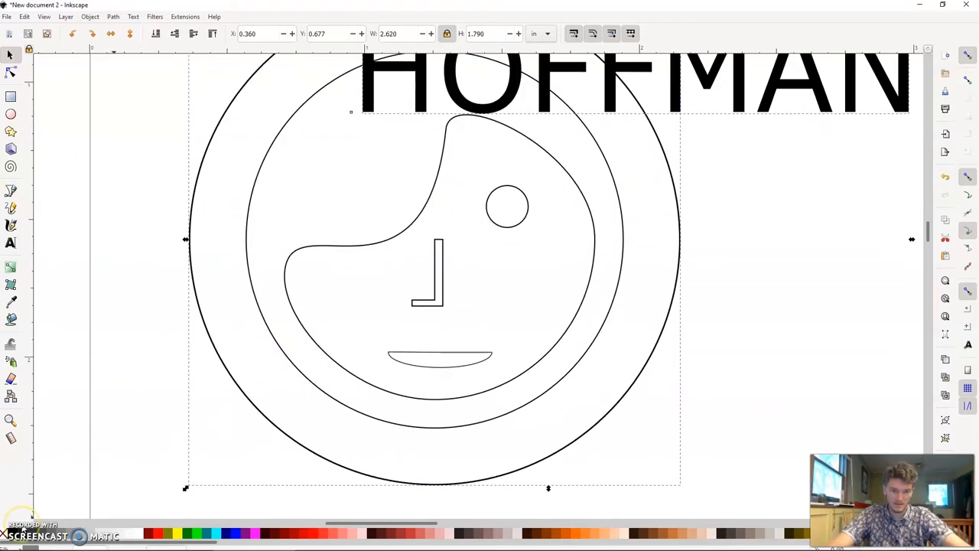
scroll(197, 153, up, 6)
click(112, 17)
mouse_move(133, 17)
click(142, 53)
scroll(350, 175, down, 8)
- Set the font size of the curved last name to 16 pt
click(480, 394)
double_click(340, 352)
key(ctrl+a)
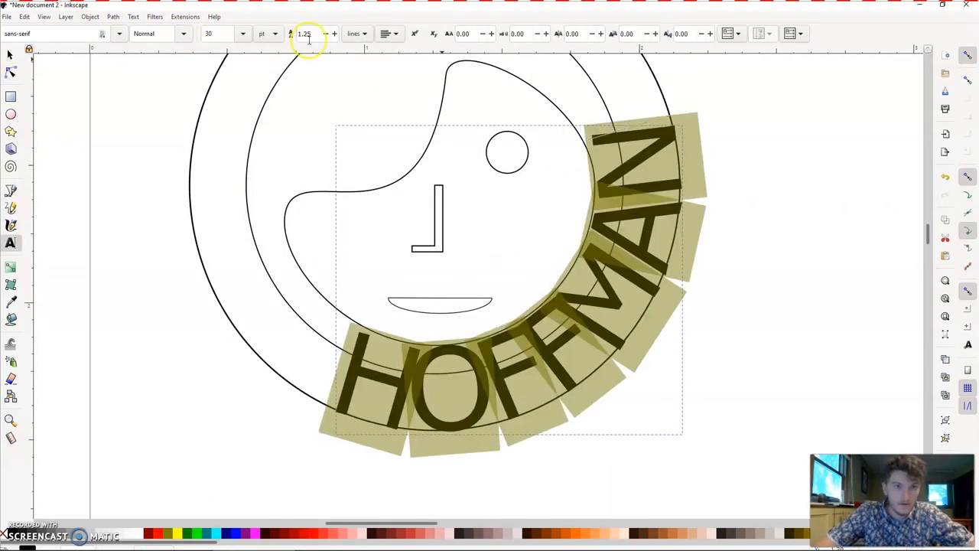
click(242, 34)
click(220, 161)
click(240, 36)
click(207, 175)
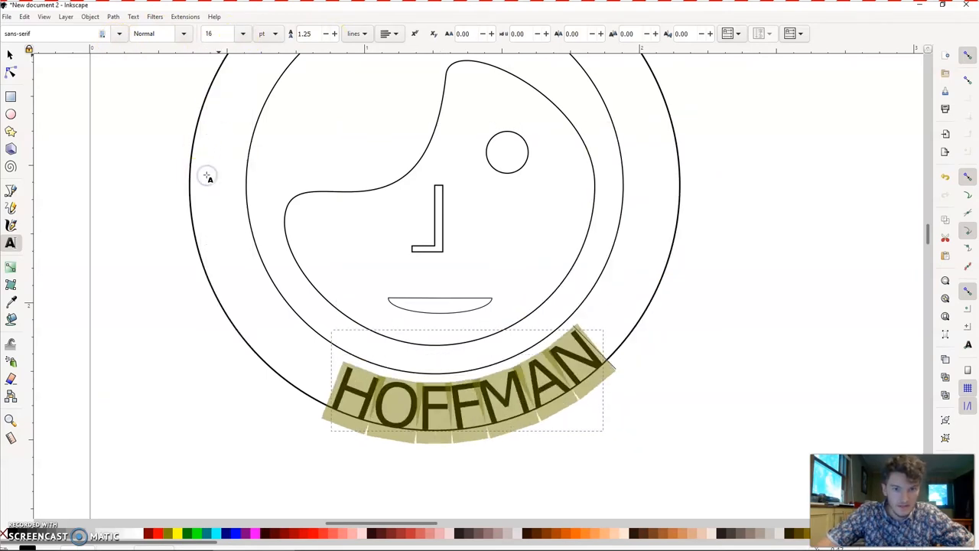
- Rotate the outer circle slightly clockwise to centre the curved last name below the face
click(10, 58)
click(166, 274)
drag(426, 415, 413, 415)
key(ctrl+z)
click(271, 367)
click(268, 364)
drag(186, 434, 144, 431)
click(144, 431)
- Nudge the curved last name upward, away from the outer circle's outline
scroll(234, 346, up, 5)
scroll(236, 343, down, 10)
click(363, 303)
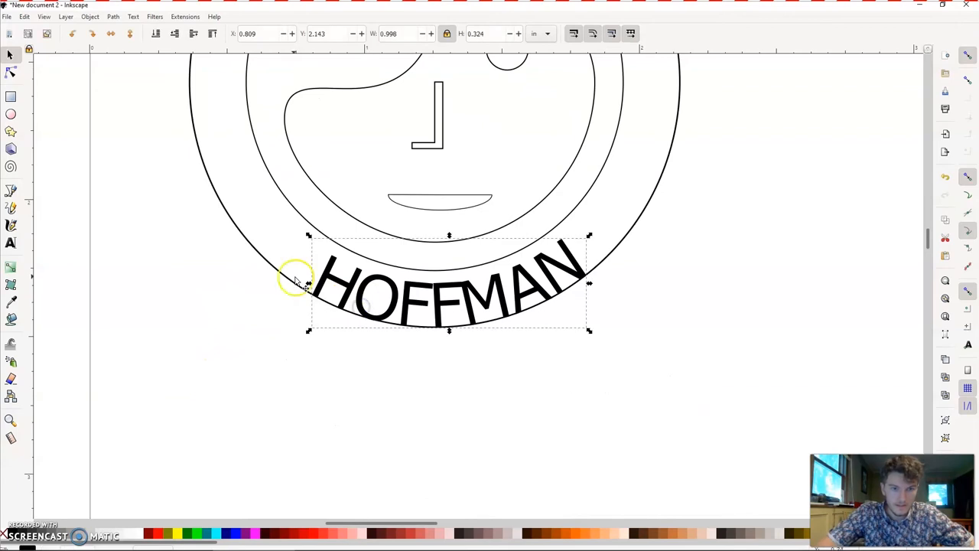
key(Up)
click(378, 421)
- Enter the person's first name in capitals as text and put it on the head circle's path, above the face
scroll(377, 421, up, 6)
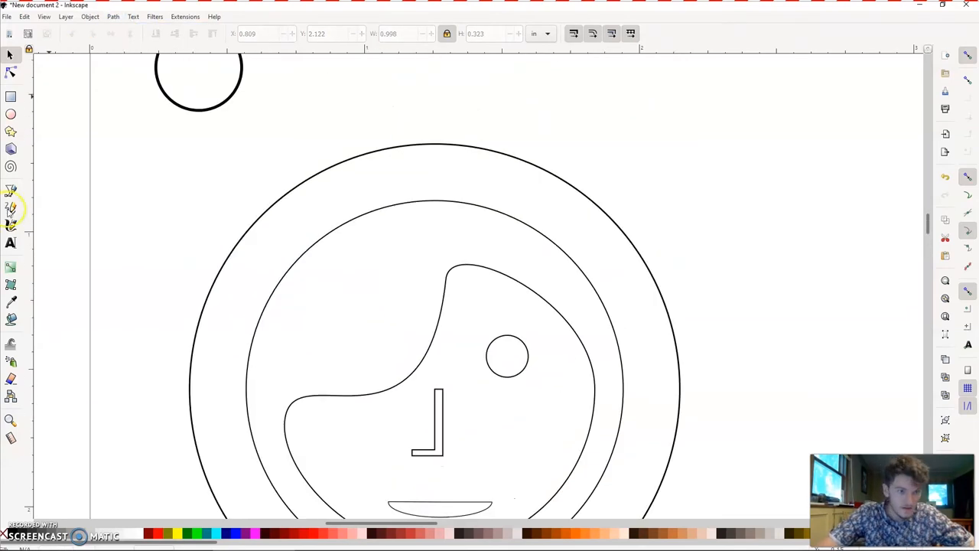
click(10, 243)
click(363, 183)
text(NA)
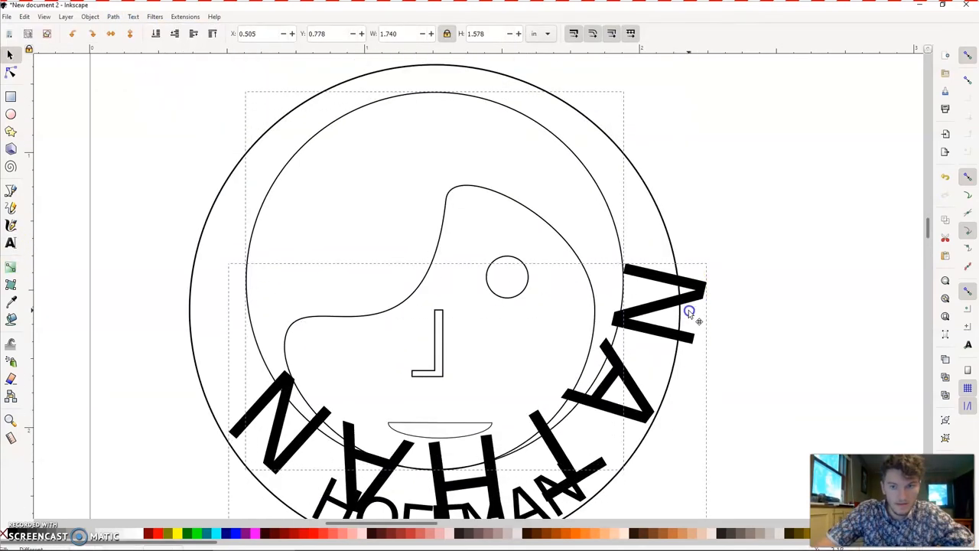
drag(689, 312, 690, 313)
key(ctrl+z)
click(427, 68)
scroll(227, 289, up, 2)
scroll(105, 495, left, 7)
scroll(105, 494, down, 8)
scroll(264, 415, up, 7)
scroll(265, 416, right, 7)
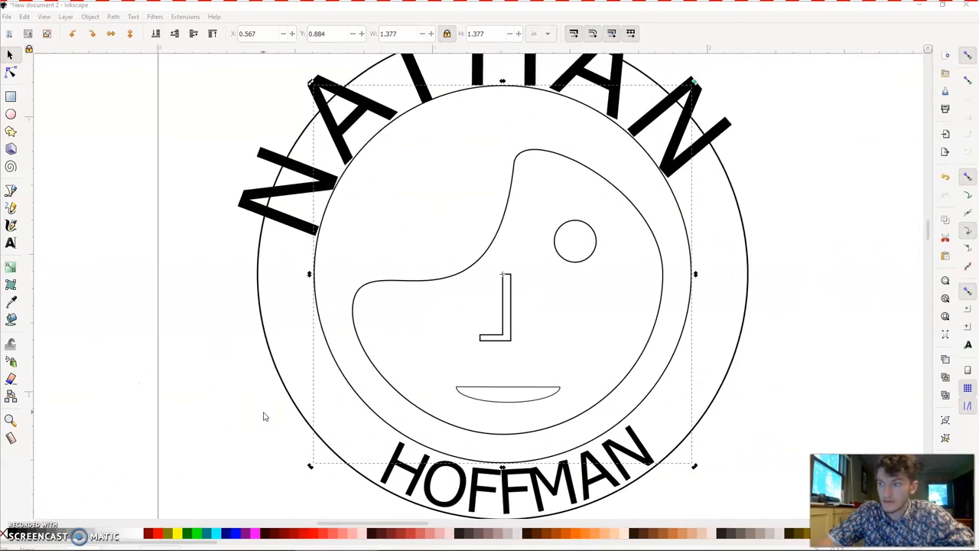
- Rotate the head circle clockwise to centre the curved first name above the face
click(249, 270)
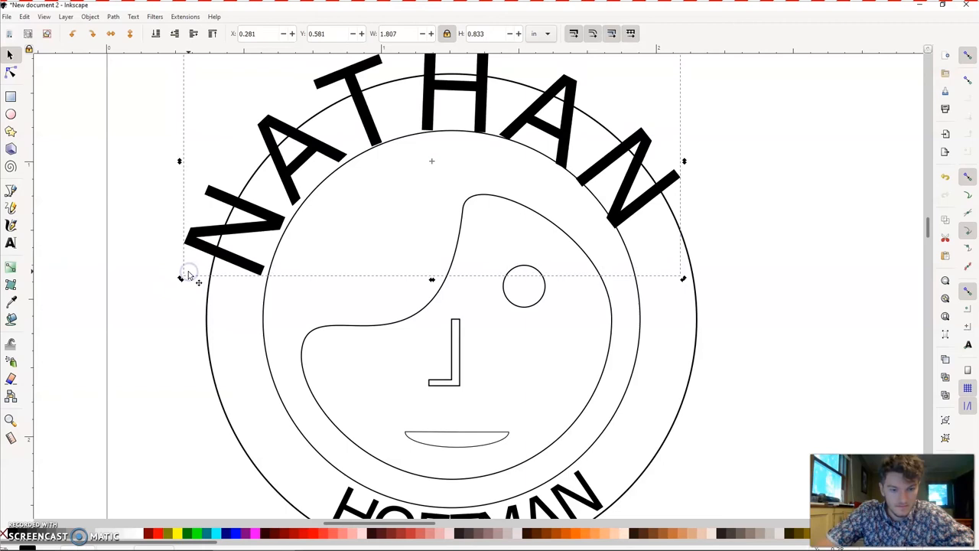
click(262, 292)
drag(264, 128, 312, 109)
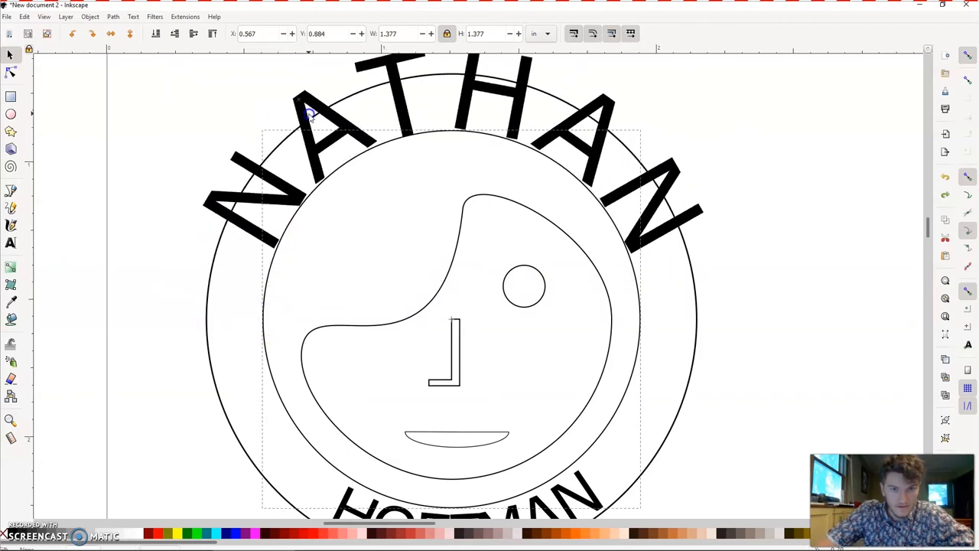
- Reduce the first name's font size to fit between the two circles, and rotate the head circle to recentre the name above the face
double_click(312, 110)
key(ctrl+a)
click(243, 33)
click(213, 175)
click(10, 55)
click(267, 273)
click(271, 274)
drag(264, 131, 406, 115)
shift+click(408, 116)
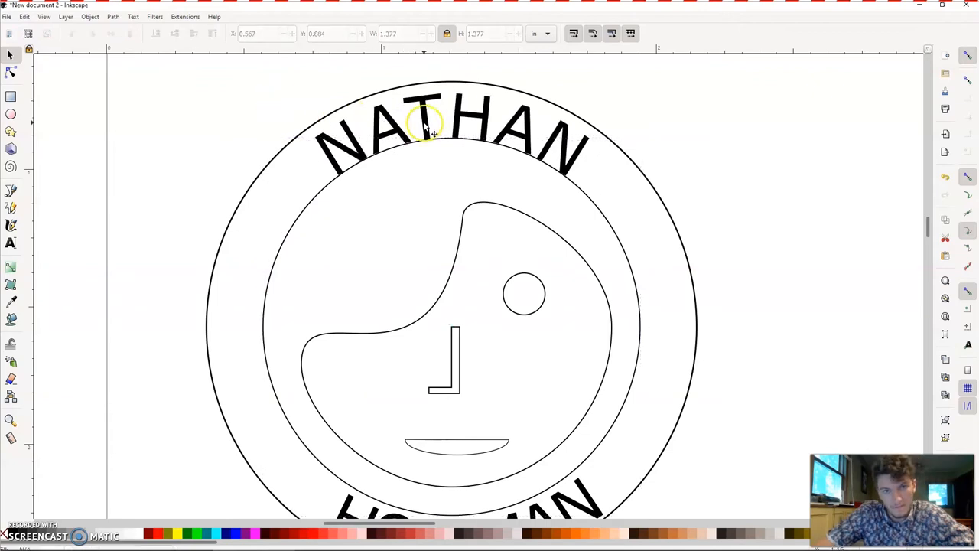
- Draw a circle with a 0.25 in radius and place it over the left edge of the emblem's outer circle
click(90, 16)
click(72, 108)
click(327, 144)
click(214, 87)
scroll(237, 227, up, 3)
scroll(237, 229, down, 5)
key(e)
drag(150, 258, 181, 242)
double_click(52, 34)
text(0.25)
key(Tab)
text(0.25)
click(10, 55)
drag(127, 272, 149, 274)
drag(145, 175, 191, 228)
- Unite the small circle with the emblem's outer circle into one outline using Union
click(223, 199)
shift+click(227, 212)
click(113, 17)
click(127, 68)
- Draw a circle with a radius of about 0.135 in centred inside the rounded side tab
click(11, 114)
drag(203, 282, 238, 304)
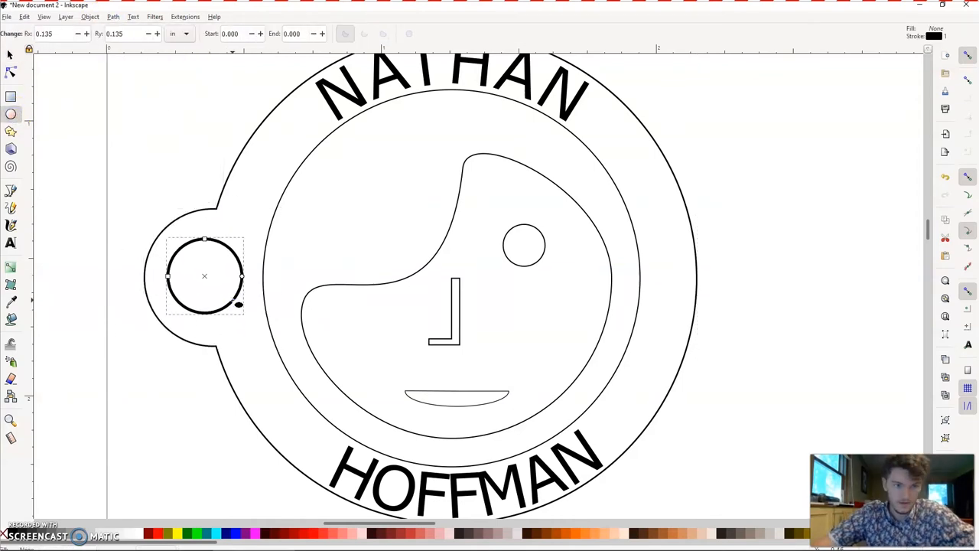
click(11, 55)
drag(201, 272, 175, 297)
key(ctrl+z)
key(Escape)
- Subtract the inner circle from the emblem's outline with Difference to make a hole in the side tab
click(174, 296)
click(118, 284)
click(181, 251)
shift+click(187, 216)
click(114, 17)
click(134, 78)
click(319, 226)
- Delete the stray thick-stroked circle above the emblem
scroll(319, 226, right, 5)
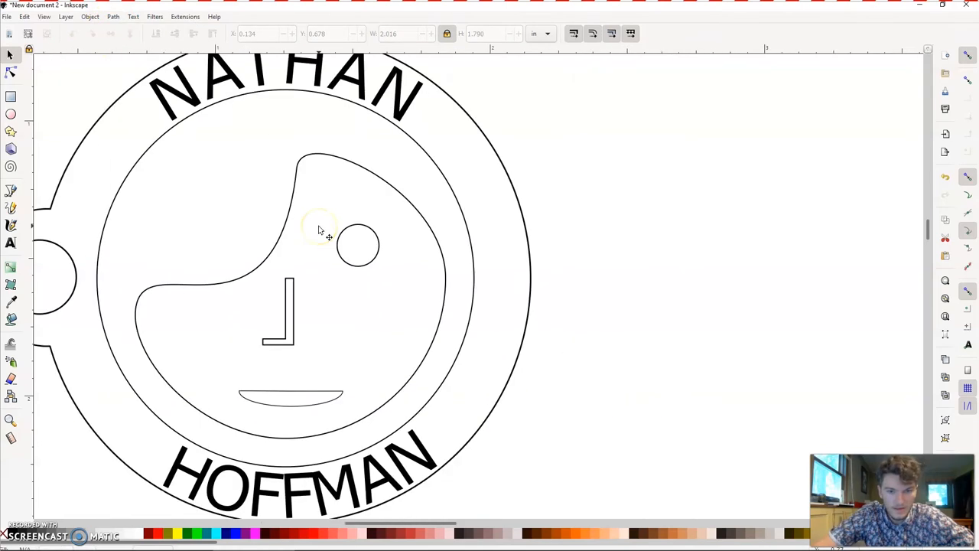
scroll(319, 230, left, 2)
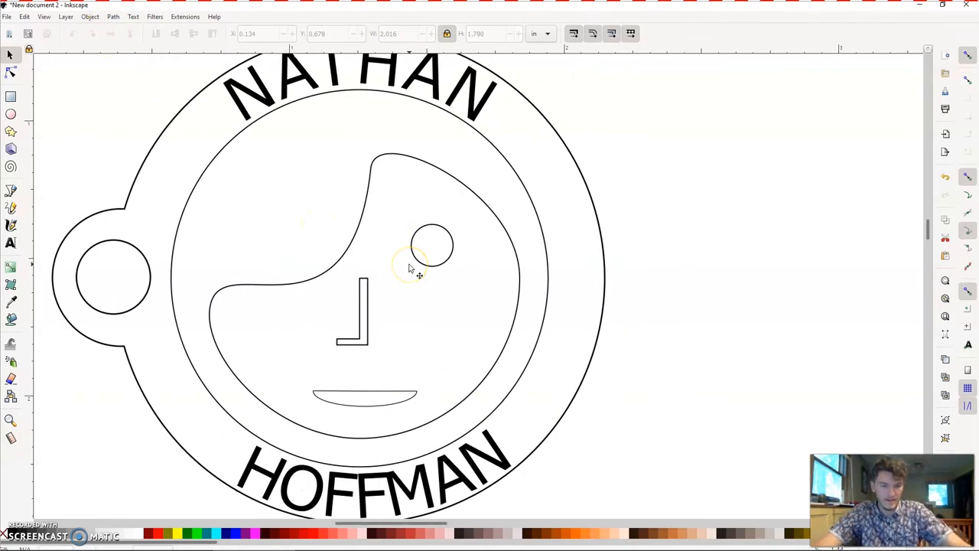
scroll(515, 300, left, 4)
scroll(514, 300, right, 3)
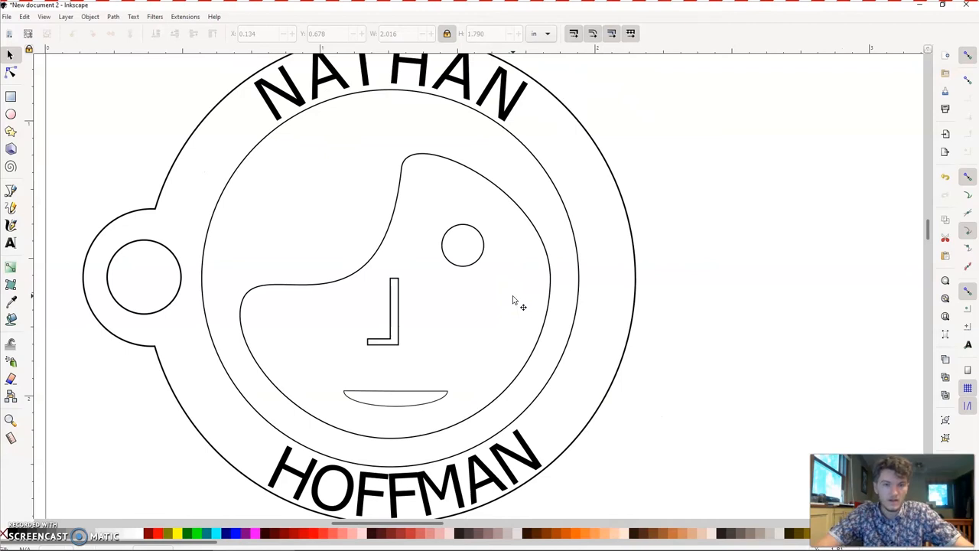
scroll(513, 299, left, 1)
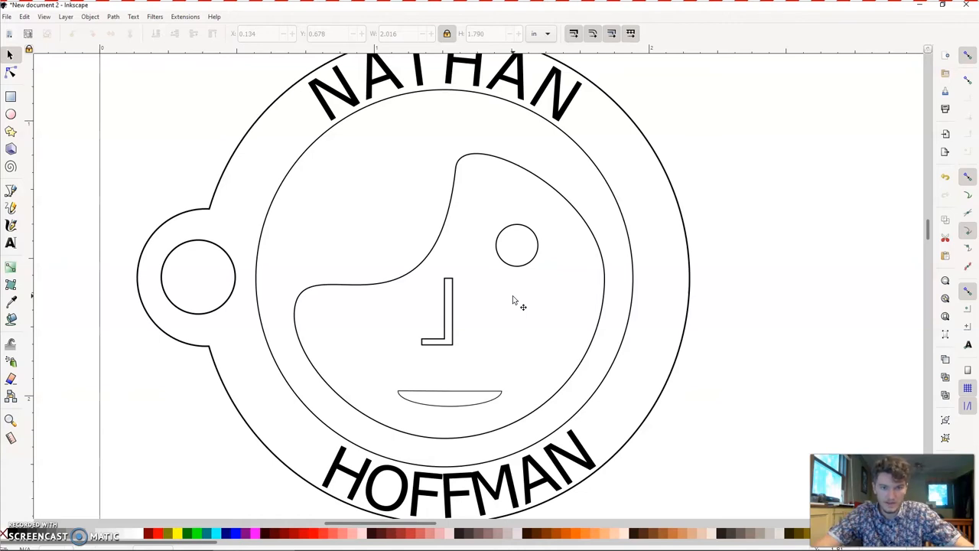
scroll(514, 299, up, 4)
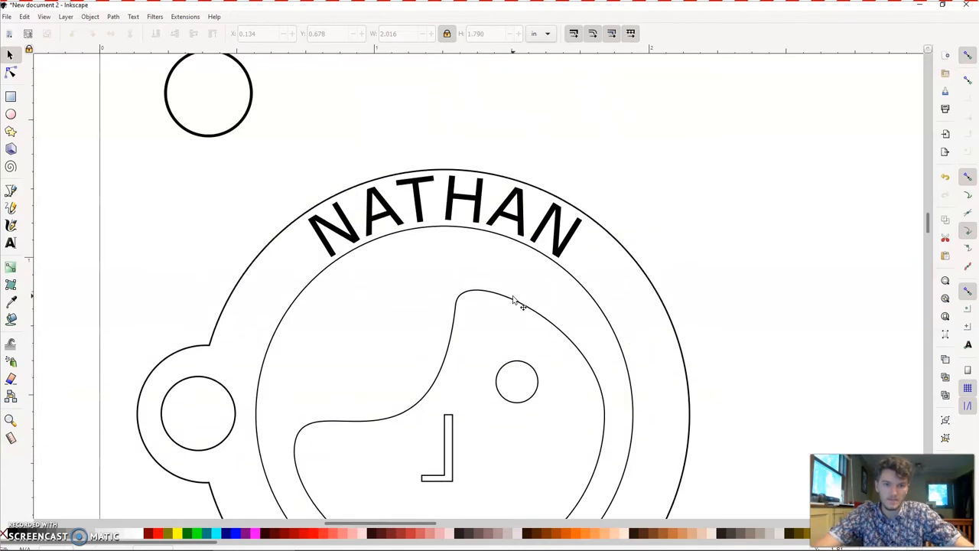
scroll(513, 300, down, 4)
scroll(513, 297, up, 5)
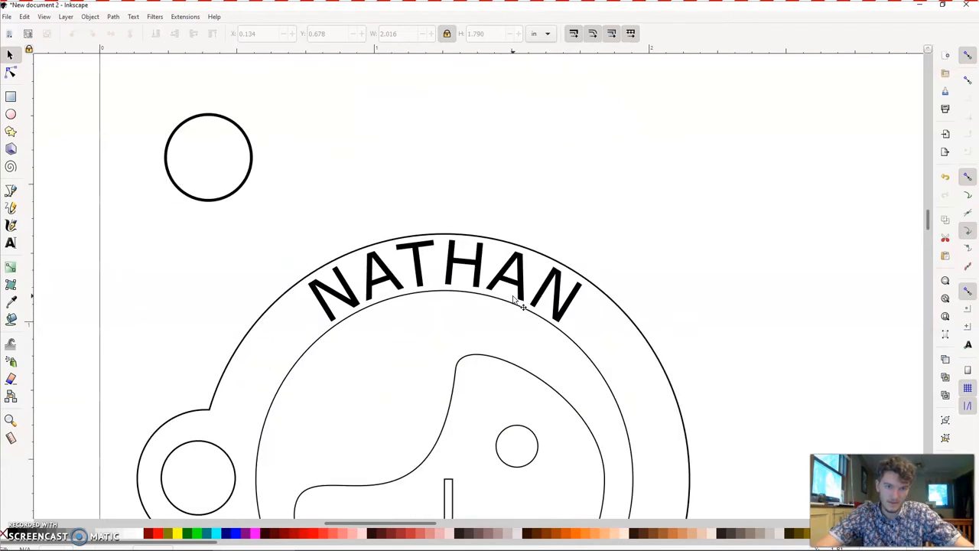
click(253, 162)
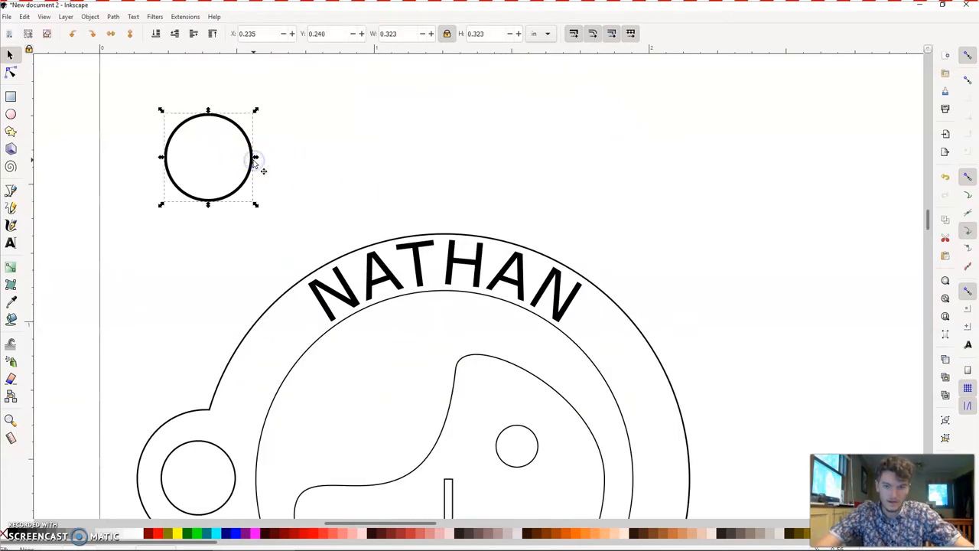
key(Delete)
scroll(254, 164, down, 7)
scroll(254, 160, up, 2)
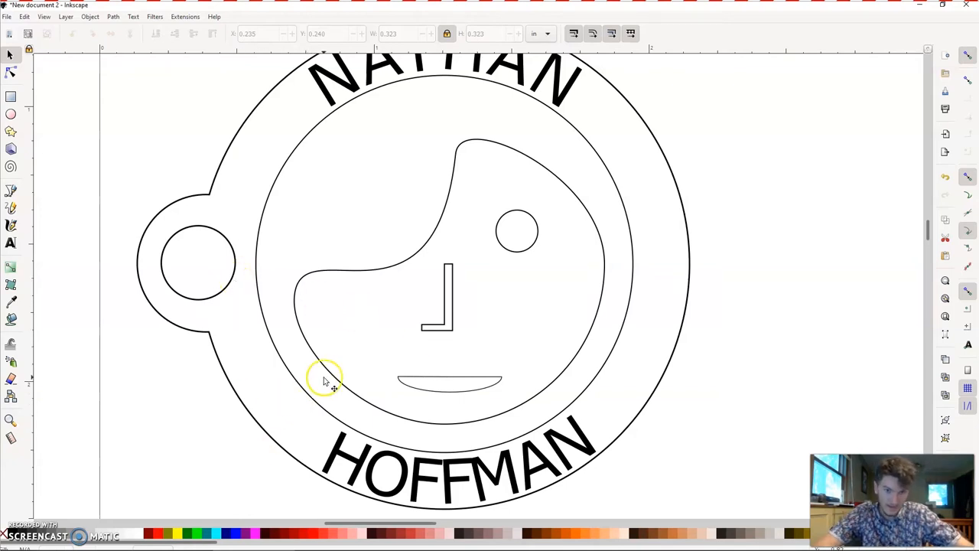
scroll(561, 172, up, 2)
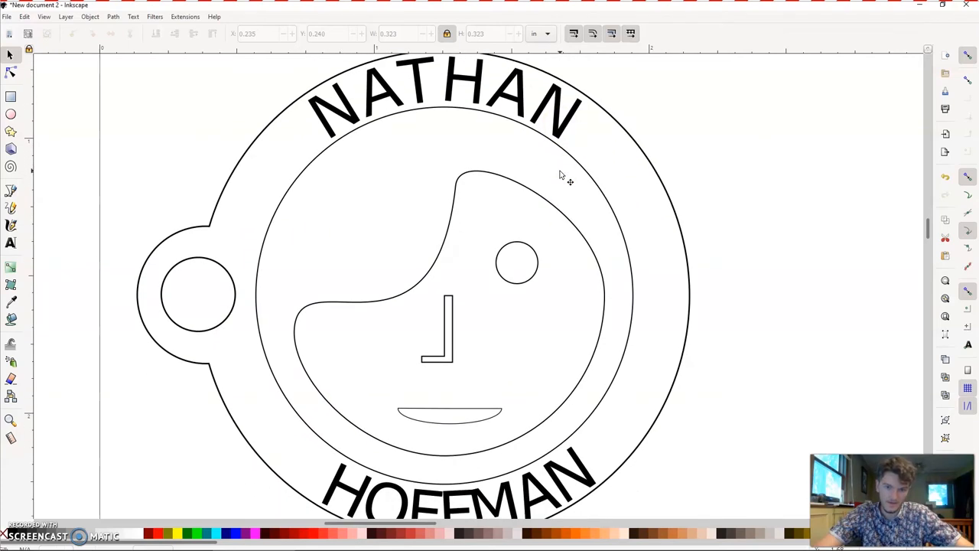
scroll(560, 175, down, 4)
scroll(560, 175, up, 5)
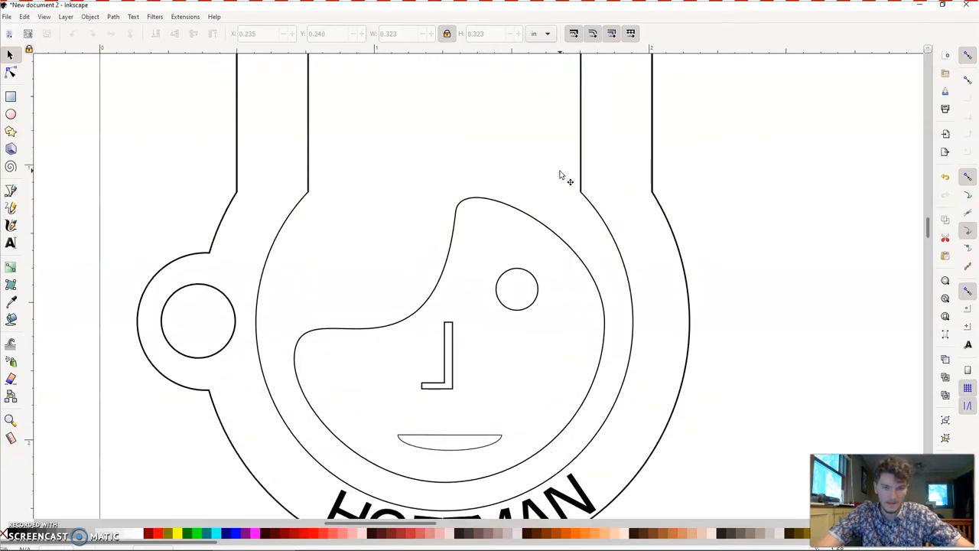
scroll(560, 176, up, 1)
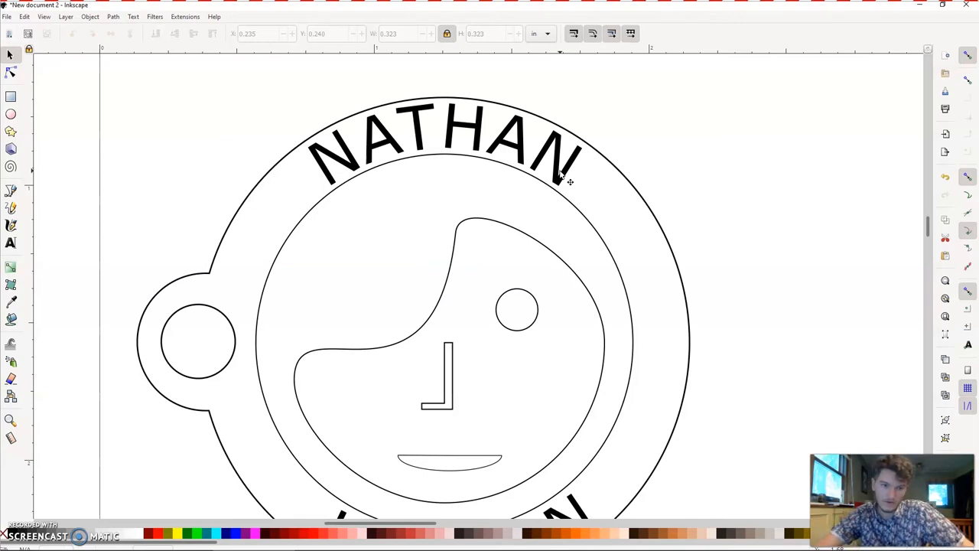
click(179, 142)
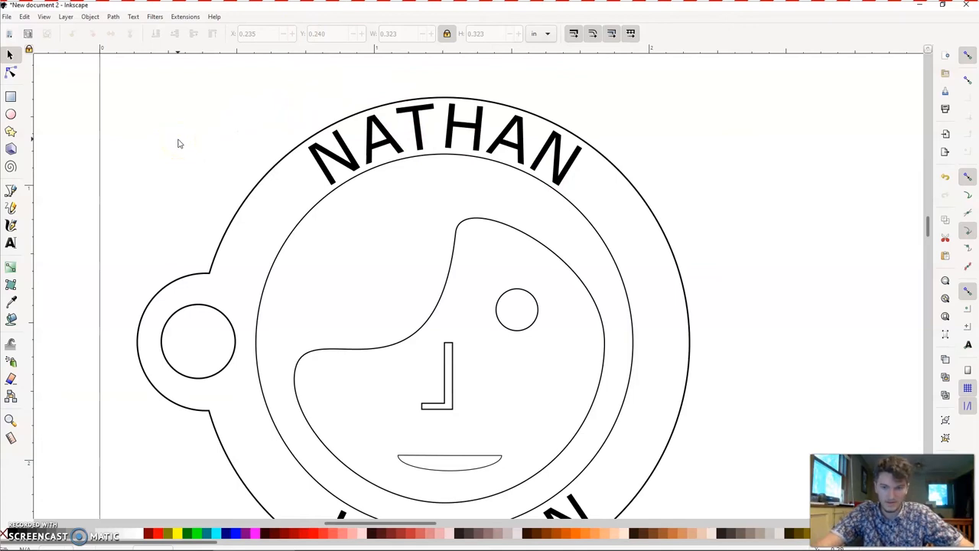
scroll(179, 143, down, 3)
scroll(179, 143, up, 2)
scroll(179, 143, up, 1)
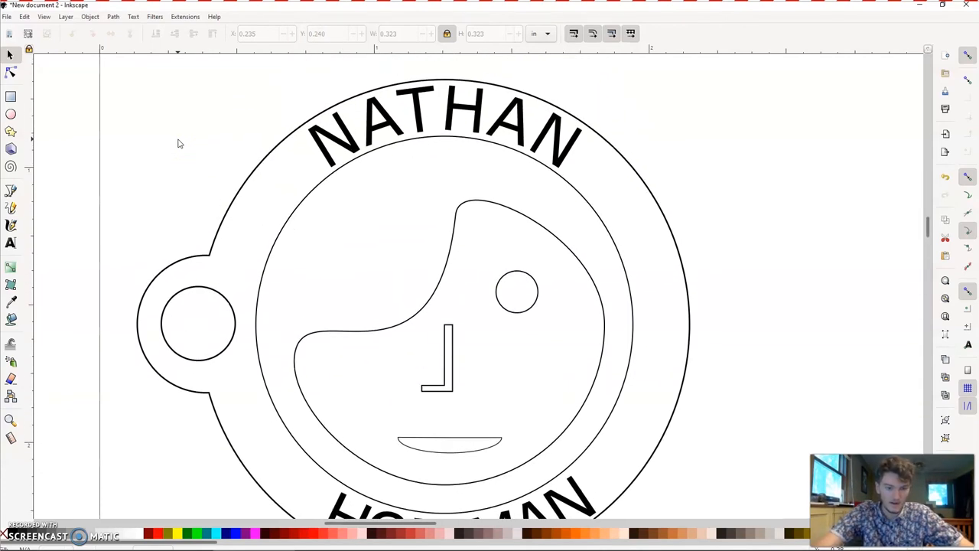
- Select the whole emblem together with the curved names
key(minus)
key(minus)
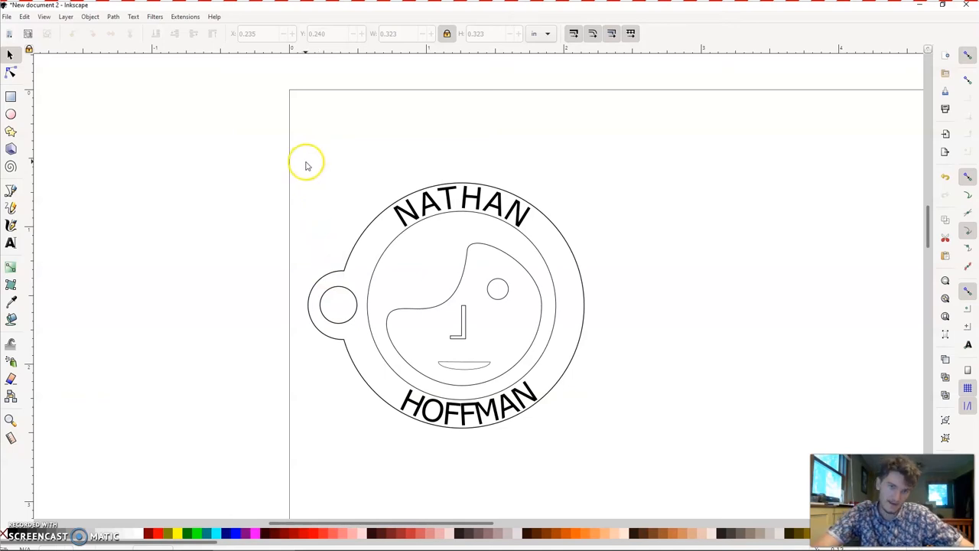
drag(303, 159, 541, 399)
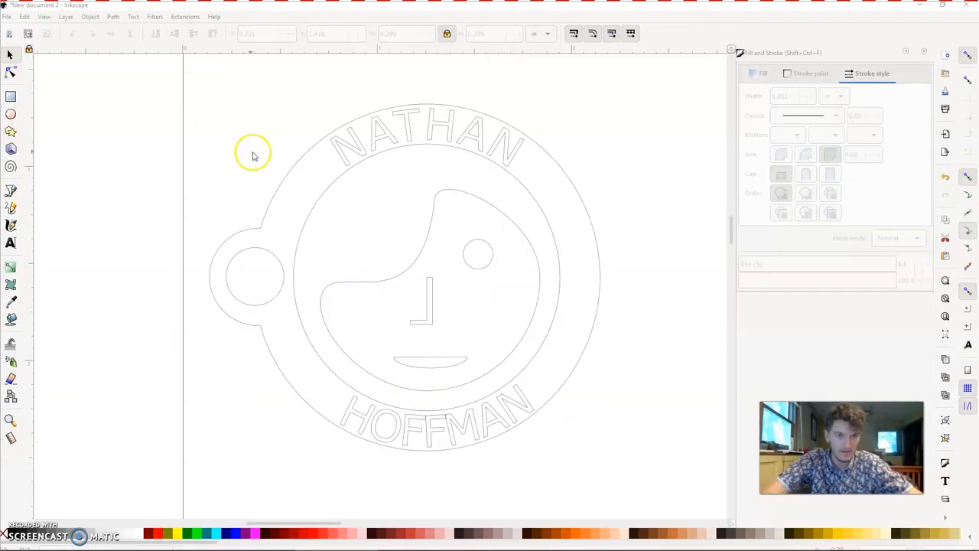
- Set the stroke colour of the side tab's hole and the emblem's outer outline to red
click(242, 255)
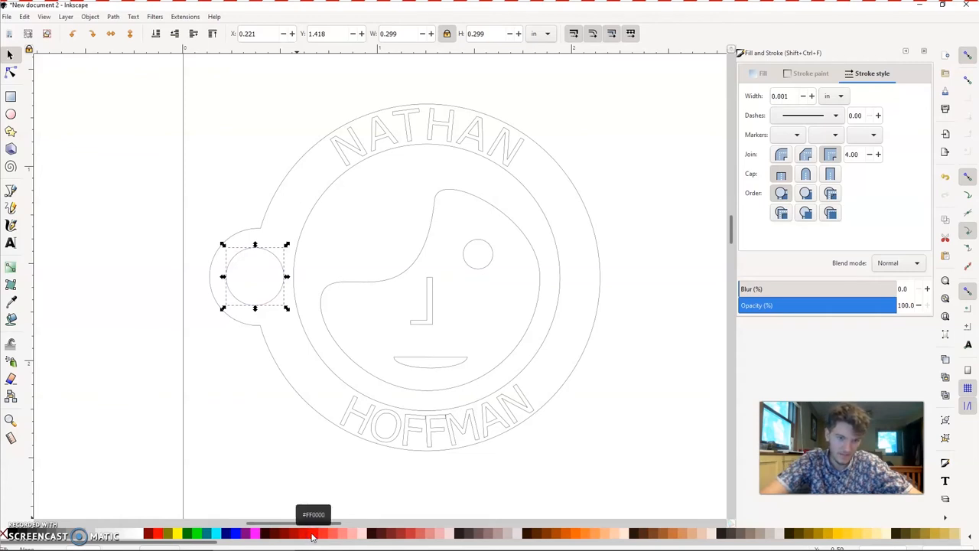
click(208, 388)
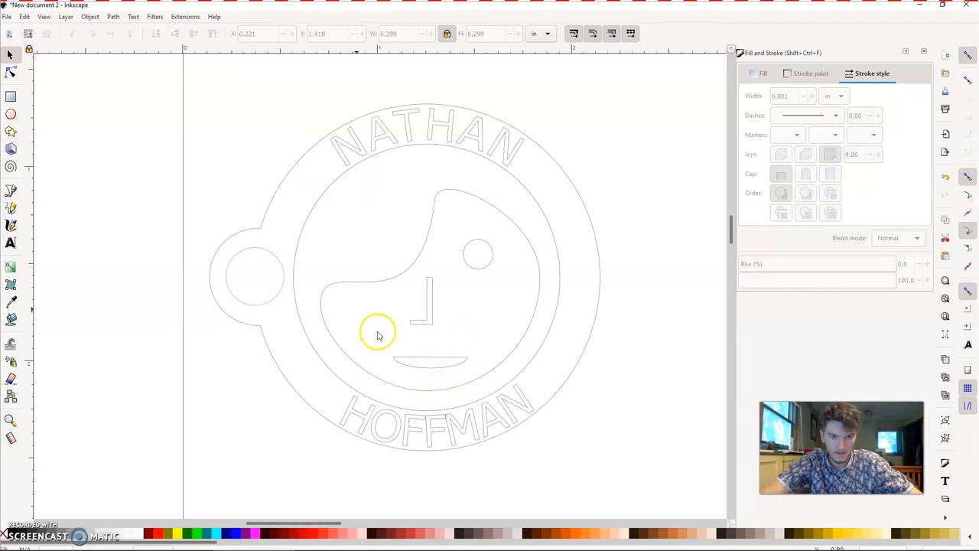
click(271, 205)
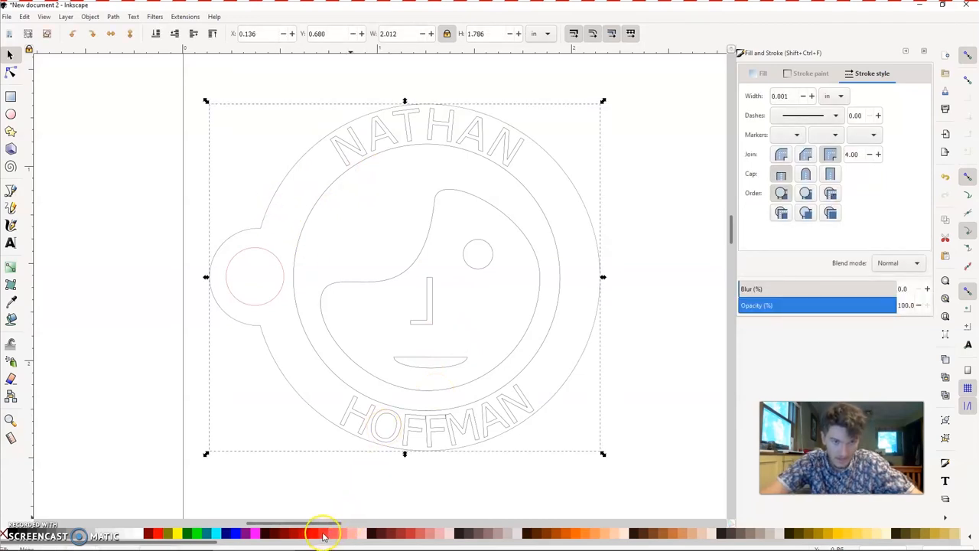
click(246, 437)
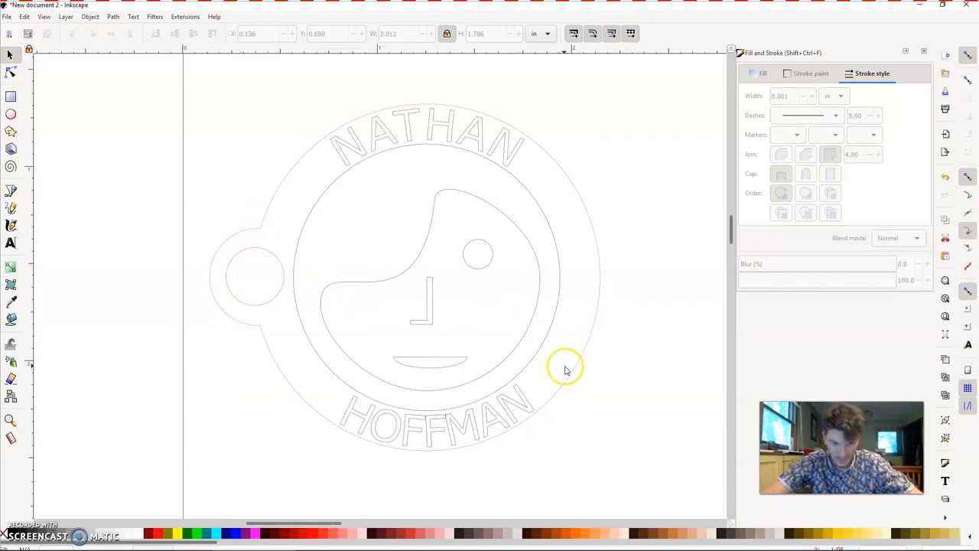
- Set the stroke colour of the mouth, nose and eye to red
click(457, 358)
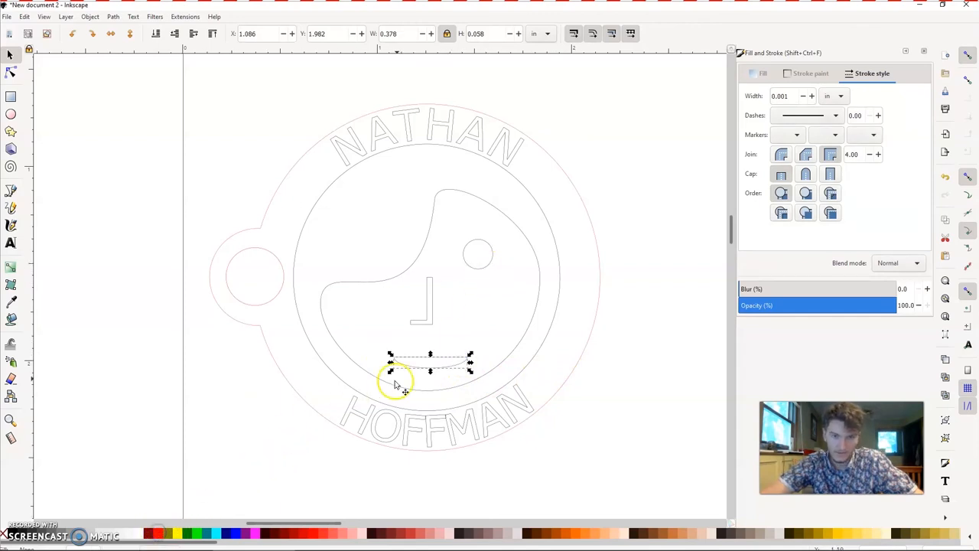
click(481, 268)
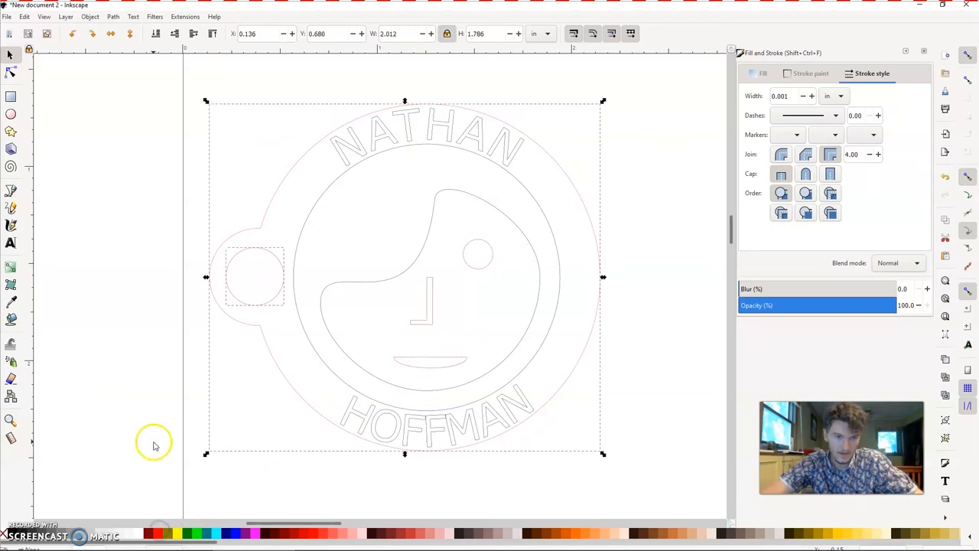
click(153, 442)
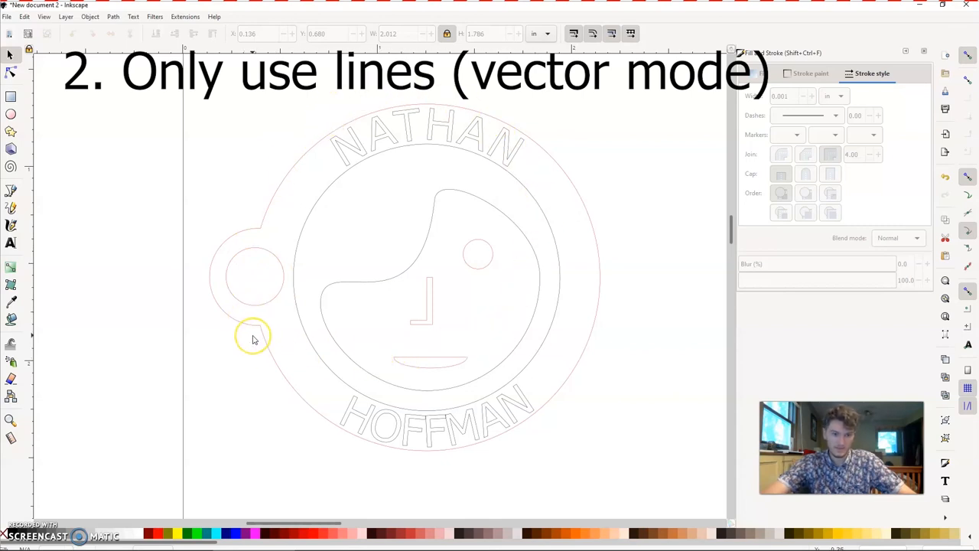
- Inspect the corner where the side tab meets the outer outline at high magnification for gaps between cutting lines
key(plus)
key(plus)
key(plus)
key(plus)
scroll(253, 337, left, 14)
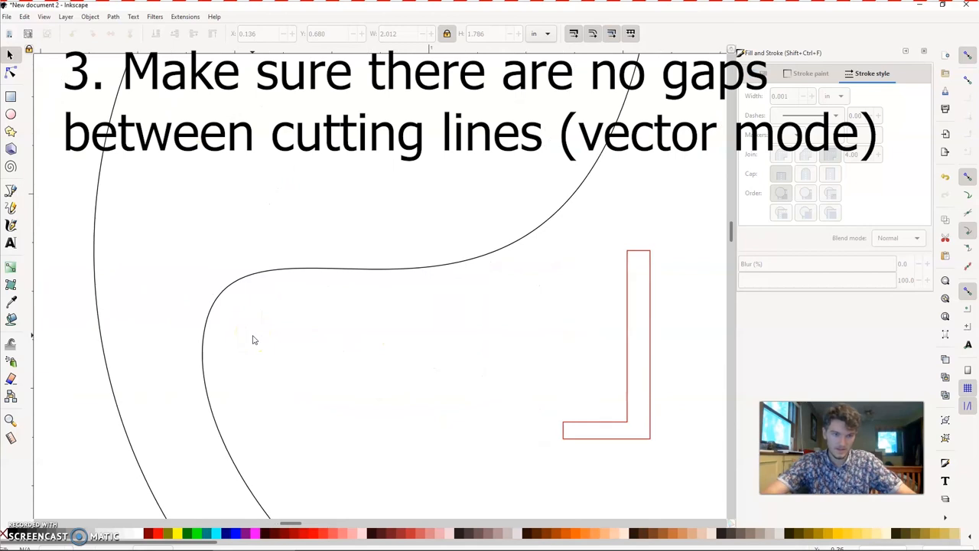
scroll(253, 340, left, 7)
scroll(253, 340, down, 6)
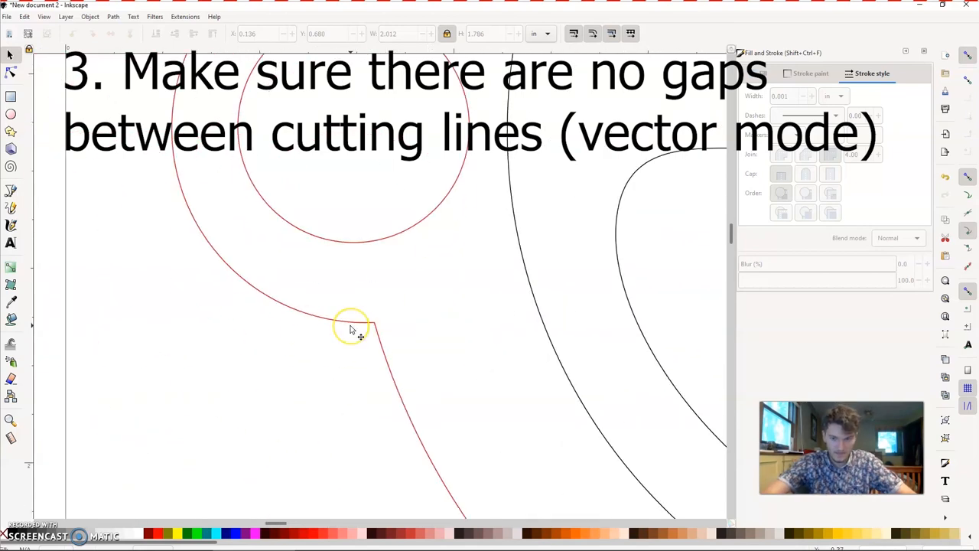
key(plus)
key(plus)
key(plus)
scroll(350, 328, down, 10)
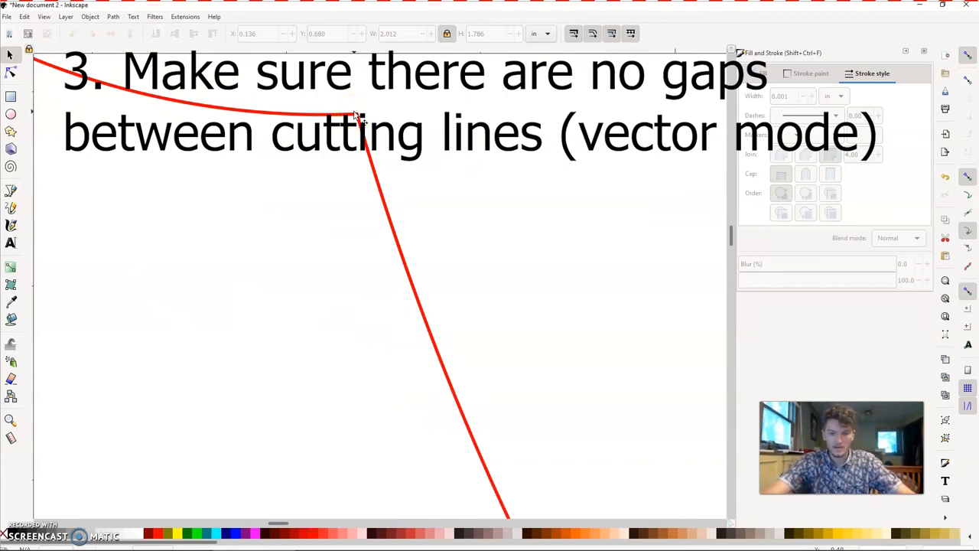
key(minus)
key(minus)
key(minus)
key(minus)
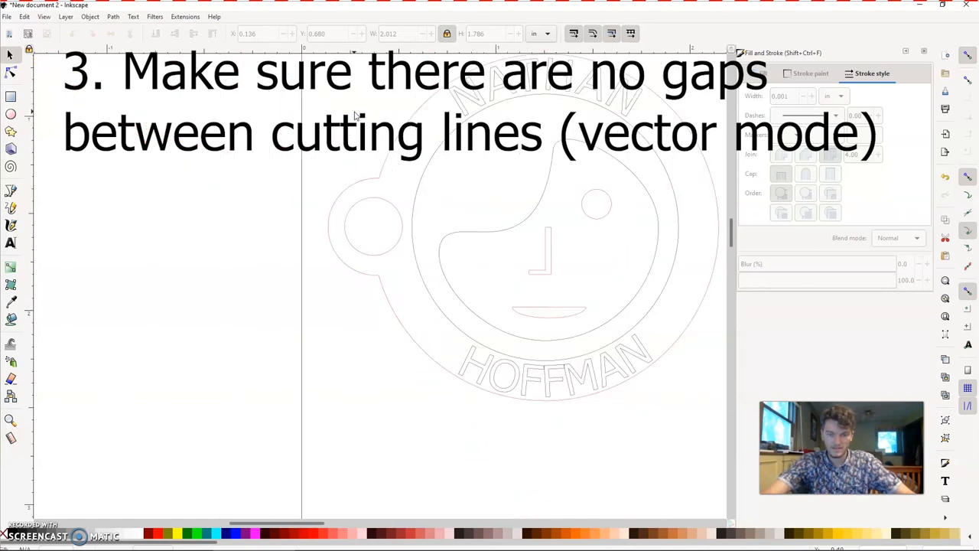
scroll(443, 274, right, 6)
scroll(442, 274, up, 3)
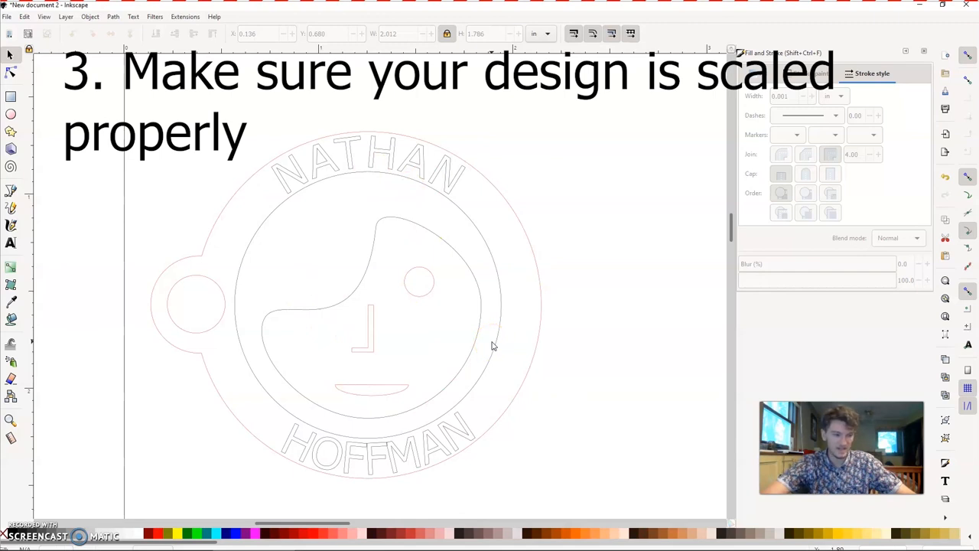
scroll(496, 409, down, 4)
scroll(496, 410, up, 5)
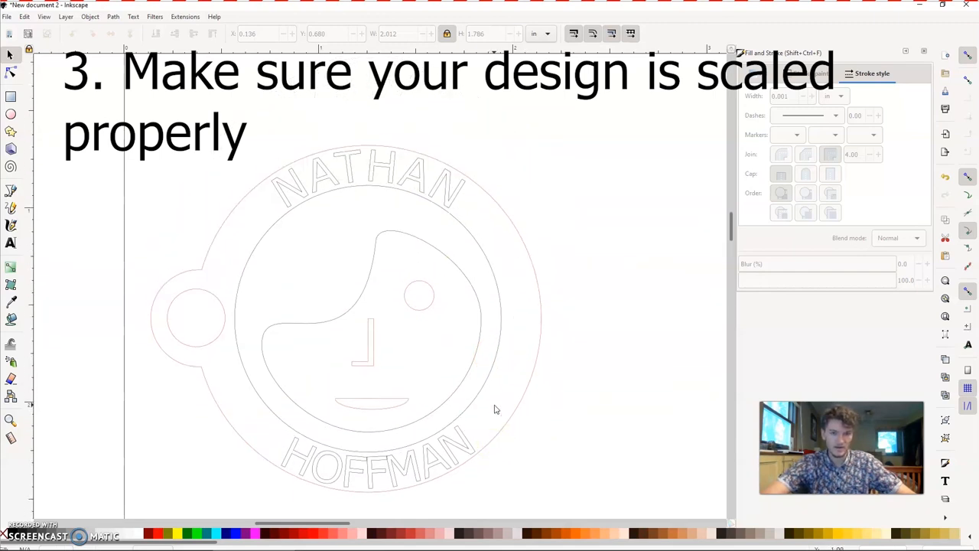
scroll(495, 409, up, 3)
scroll(494, 409, down, 5)
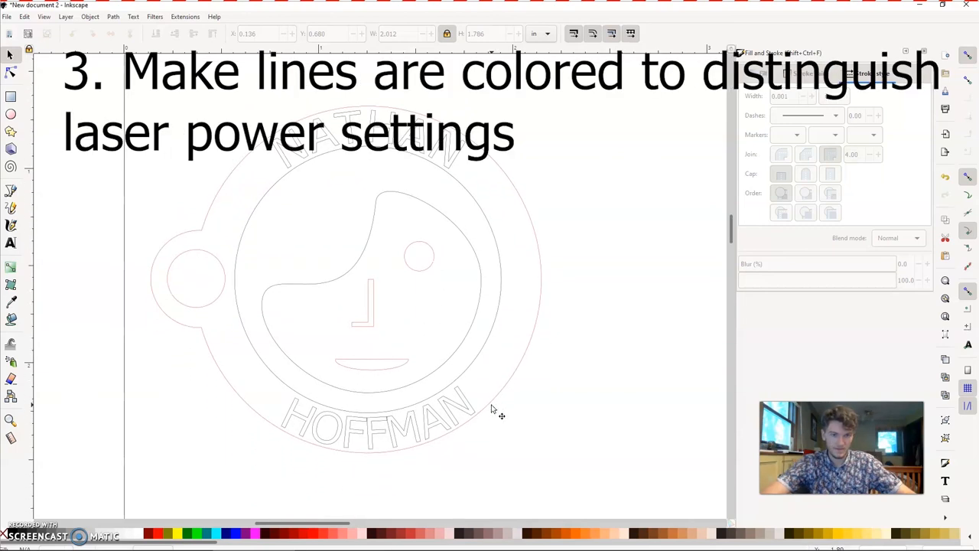